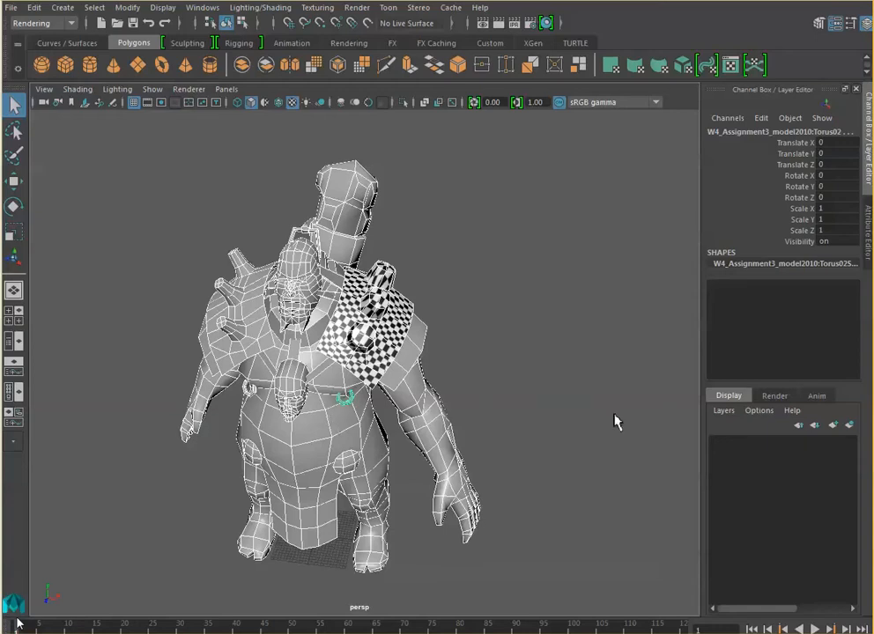
# Create a display layer named BodyGear and add all the selected character meshes to it
pyautogui.click(832, 425)
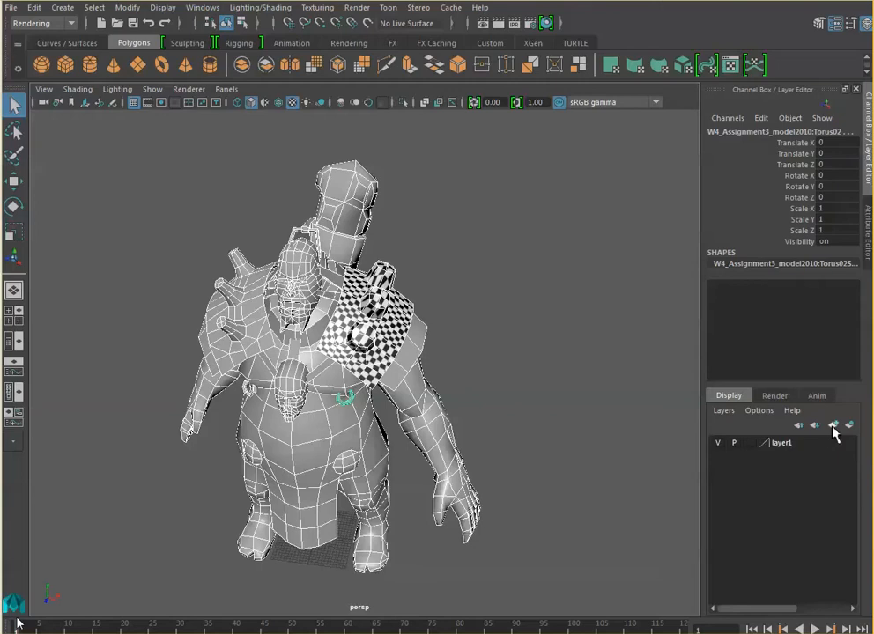
pyautogui.rightClick(784, 449)
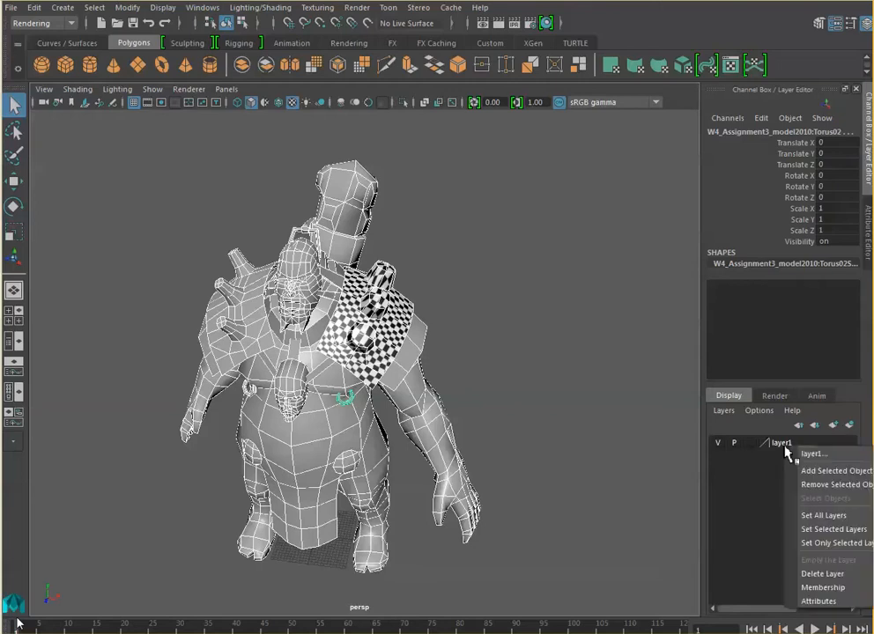
pyautogui.click(806, 478)
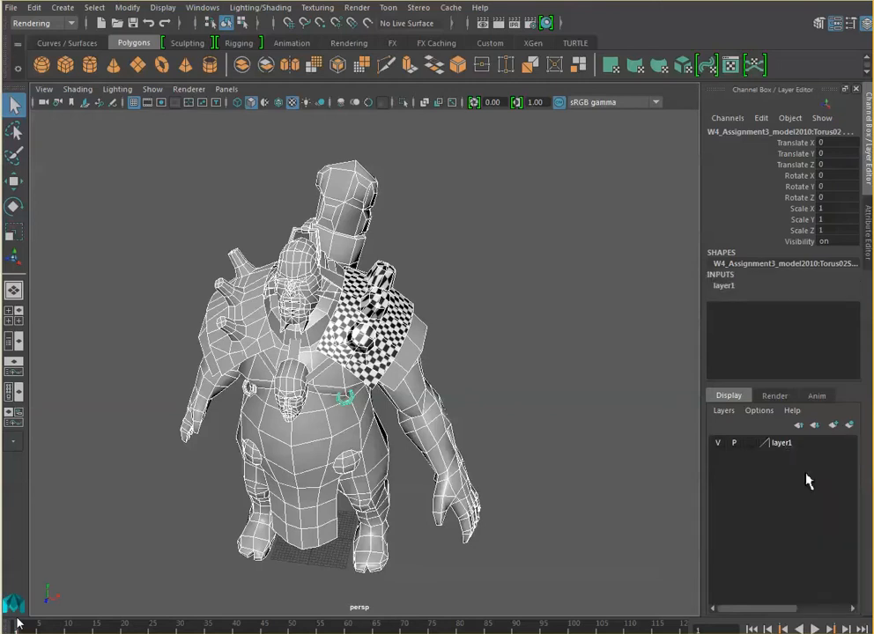
pyautogui.doubleClick(790, 448)
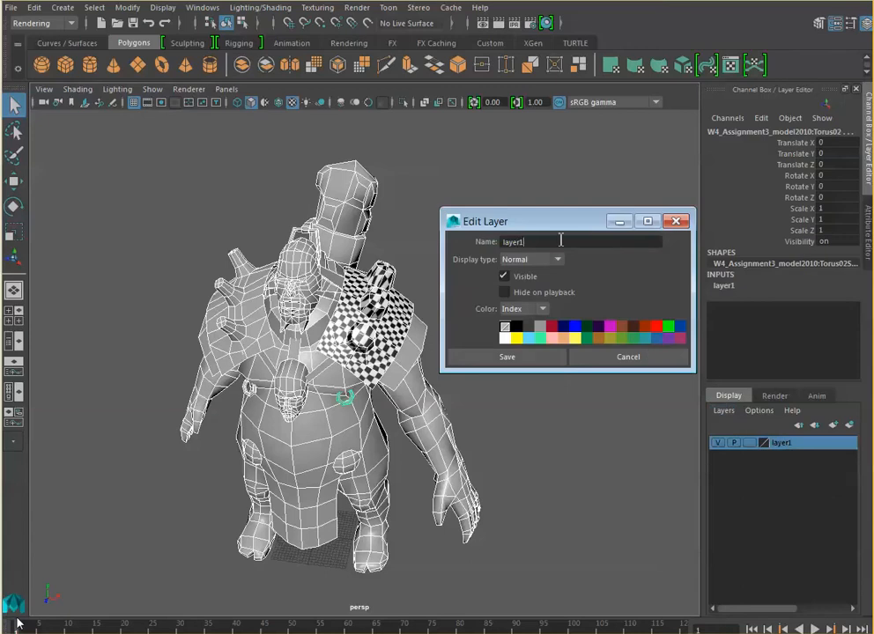
pyautogui.moveTo(560, 240); pyautogui.dragTo(489, 252)
pyautogui.write('BodyGear')
pyautogui.click(529, 358)
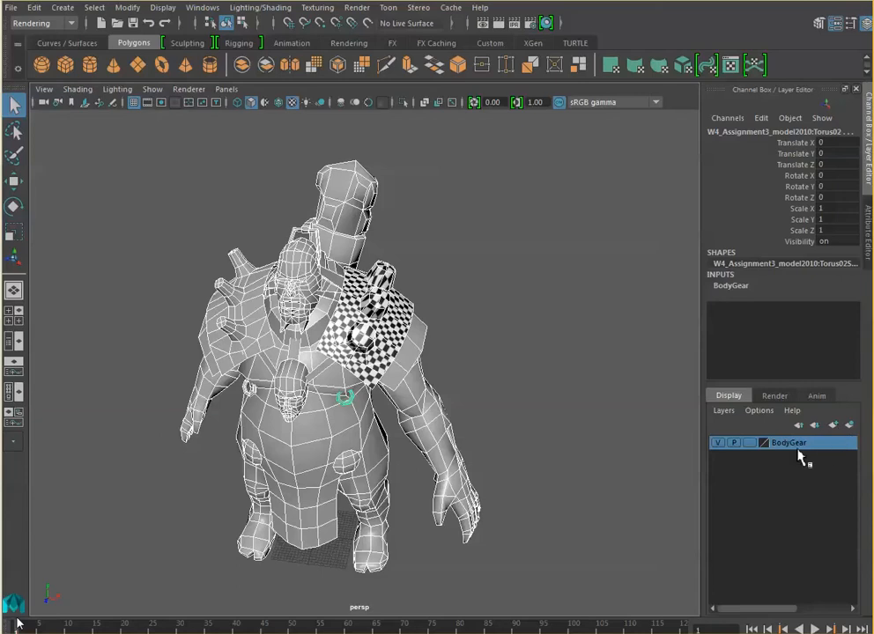
# Create a second display layer and add only the character's body mesh to it
pyautogui.click(835, 425)
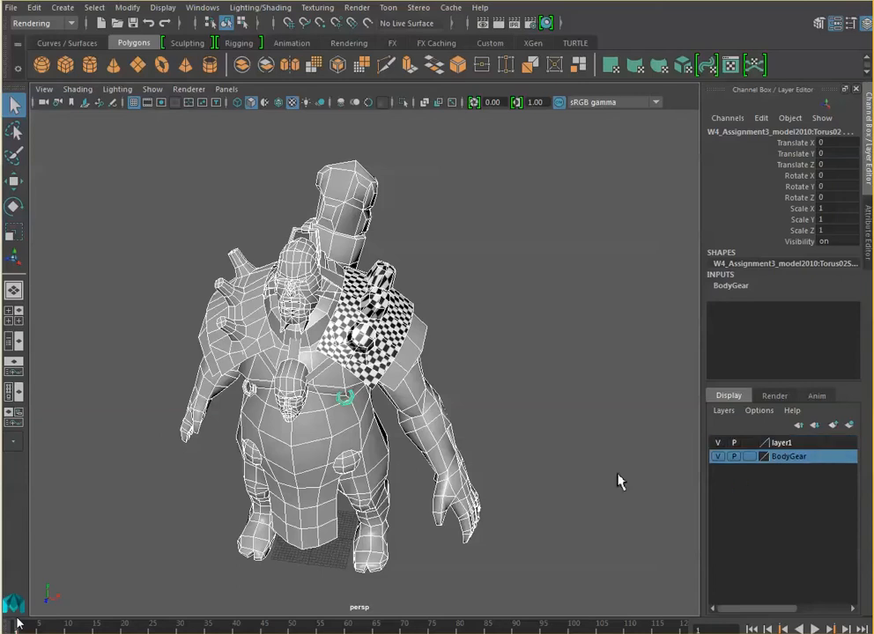
pyautogui.click(489, 411)
pyautogui.click(446, 420)
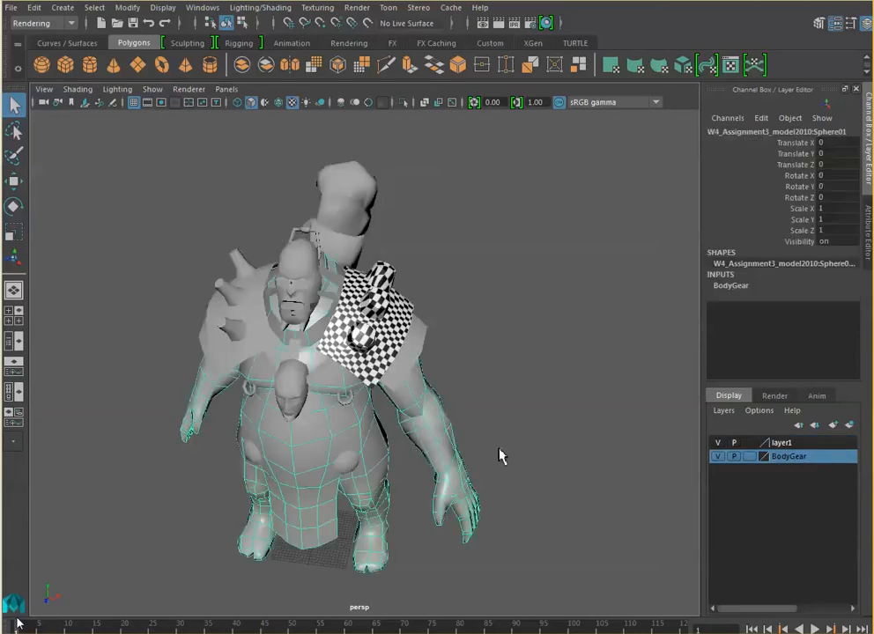
pyautogui.click(786, 445)
pyautogui.rightClick(790, 447)
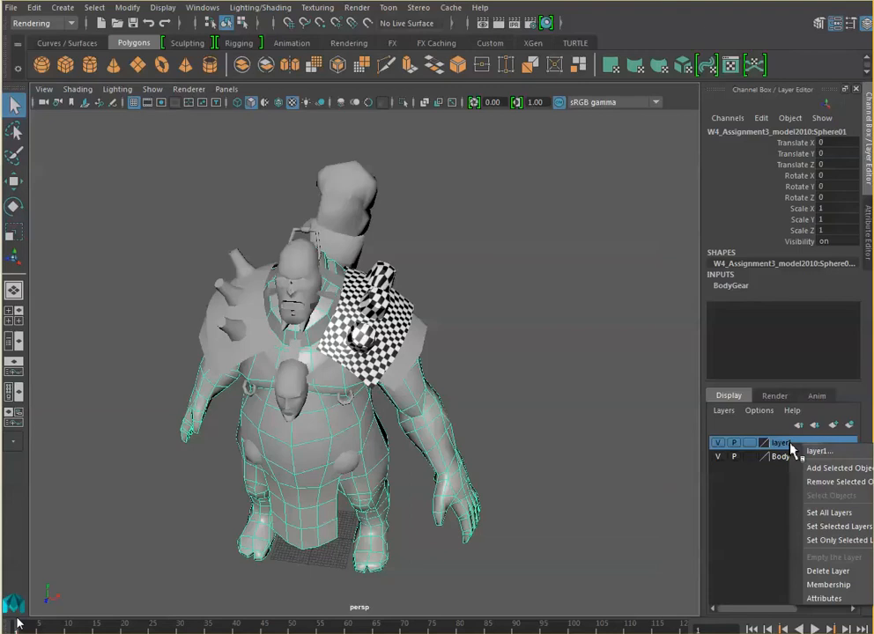
pyautogui.click(812, 467)
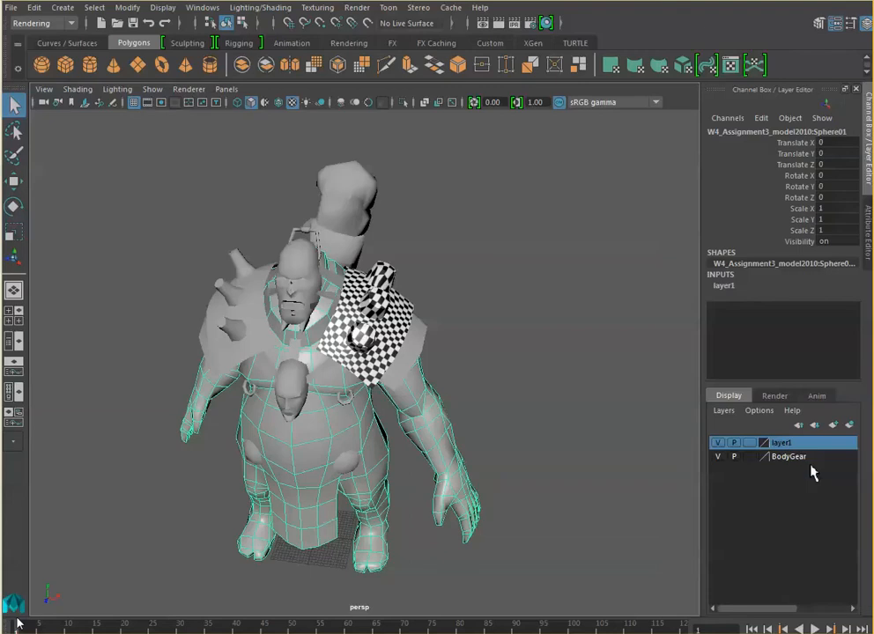
# Toggle the visibility of both display layers off and on to check which meshes each one contains
pyautogui.click(718, 443)
pyautogui.click(718, 444)
pyautogui.click(719, 457)
pyautogui.click(719, 457)
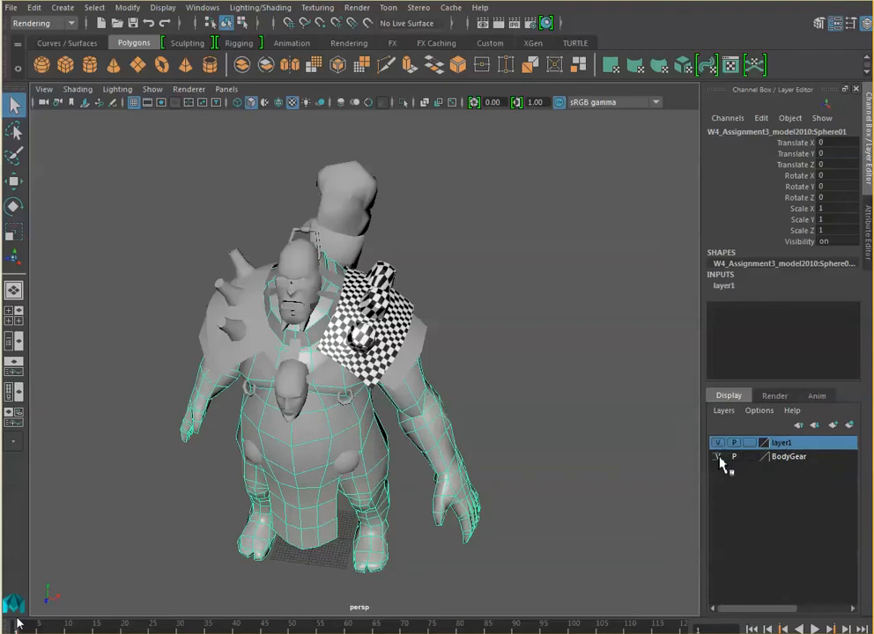
# Rename the display layer that holds the body mesh as Body
pyautogui.doubleClick(777, 443)
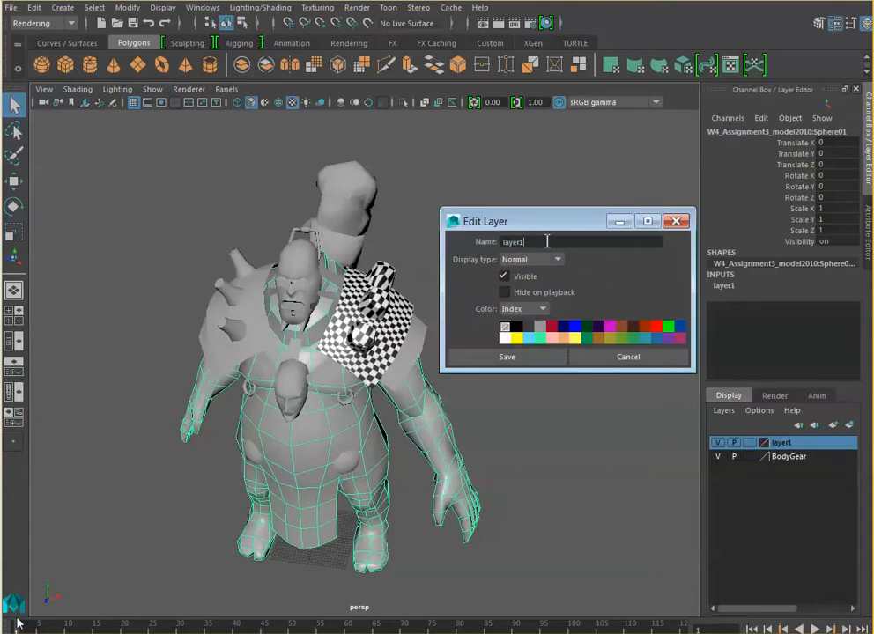
pyautogui.moveTo(548, 242); pyautogui.dragTo(473, 246)
pyautogui.write('Body')
pyautogui.click(526, 358)
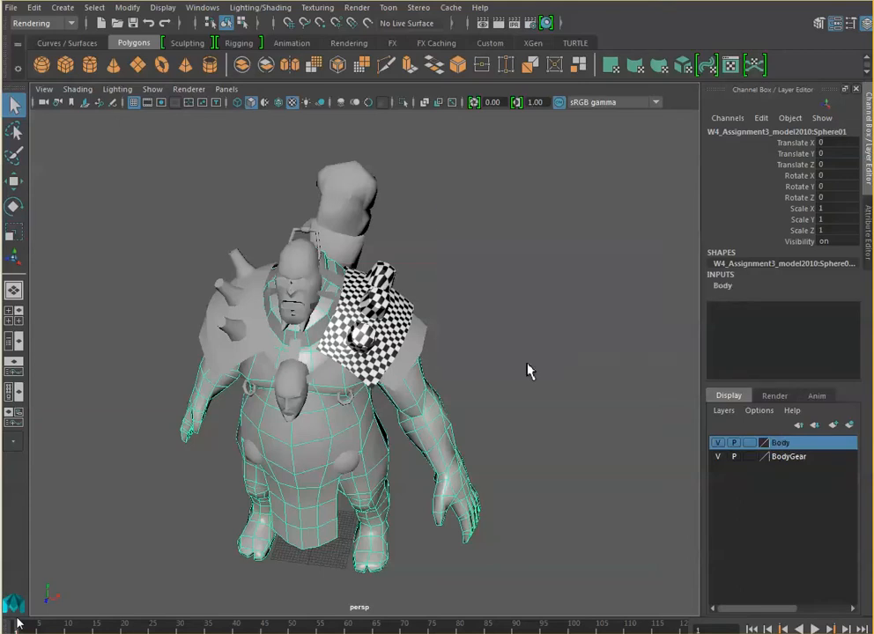
# Hide the BodyGear layer to inspect the body mesh around the neck opening, and show the layer again
pyautogui.click(519, 384)
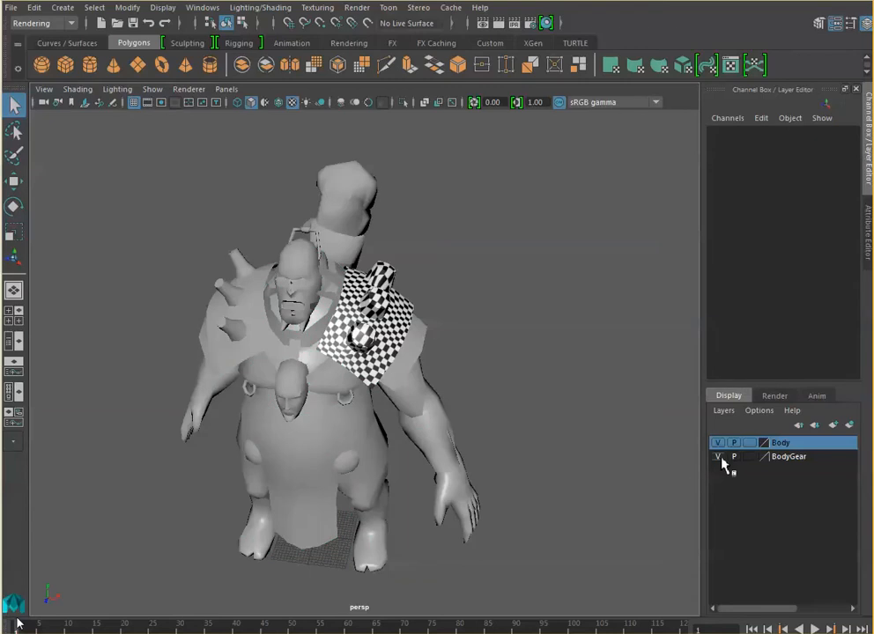
pyautogui.click(719, 457)
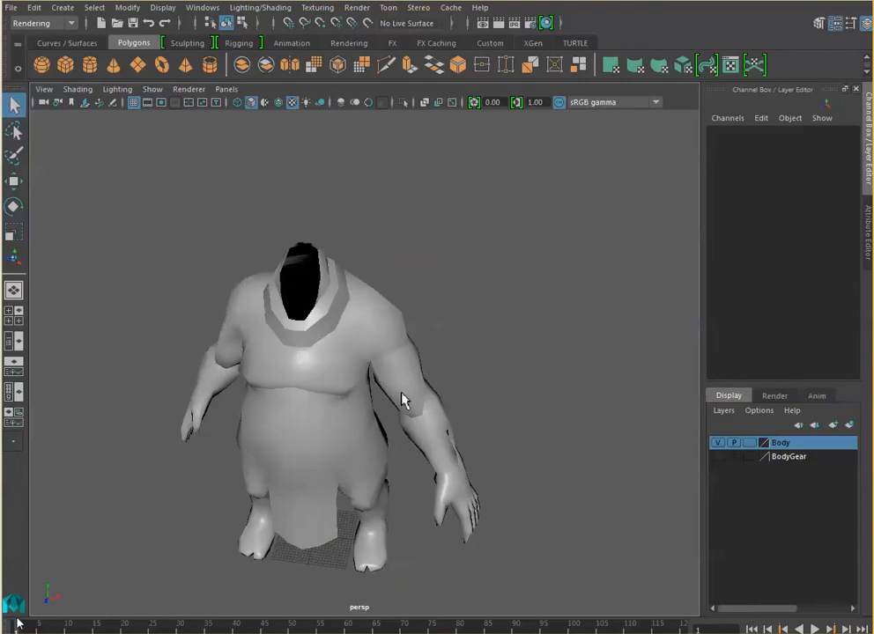
pyautogui.click(344, 415)
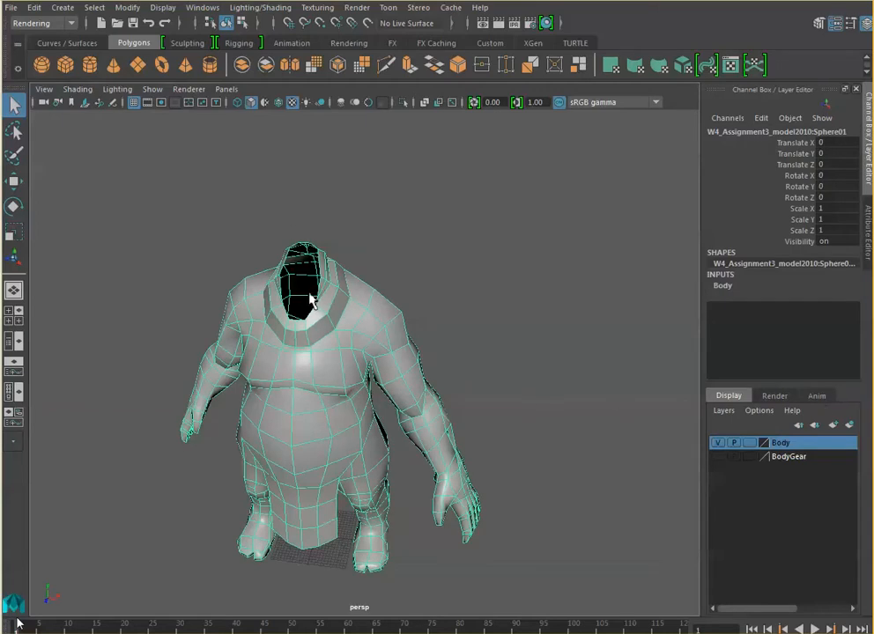
pyautogui.click(718, 457)
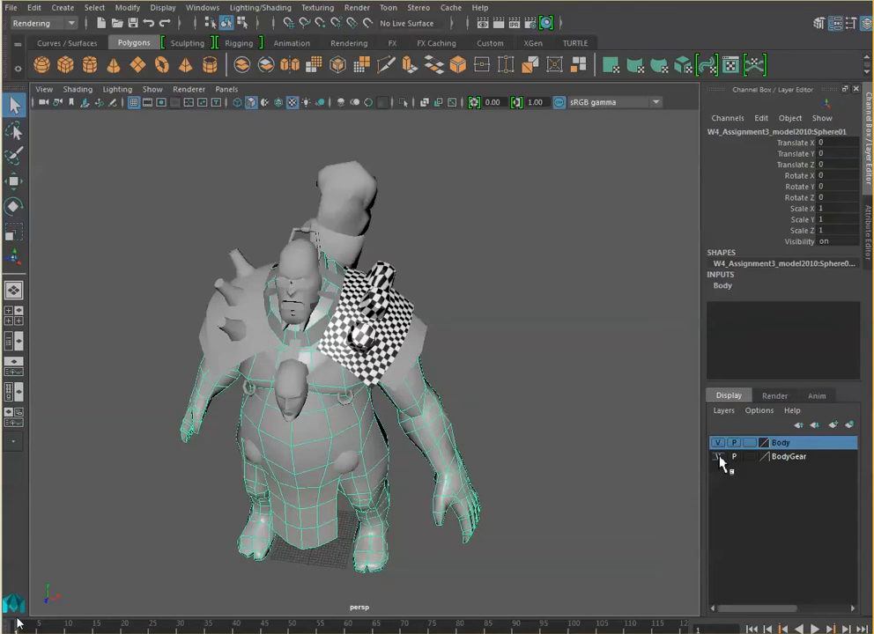
# Move the outer head mesh straight up above the shoulders and select the second head underneath it
pyautogui.click(312, 263)
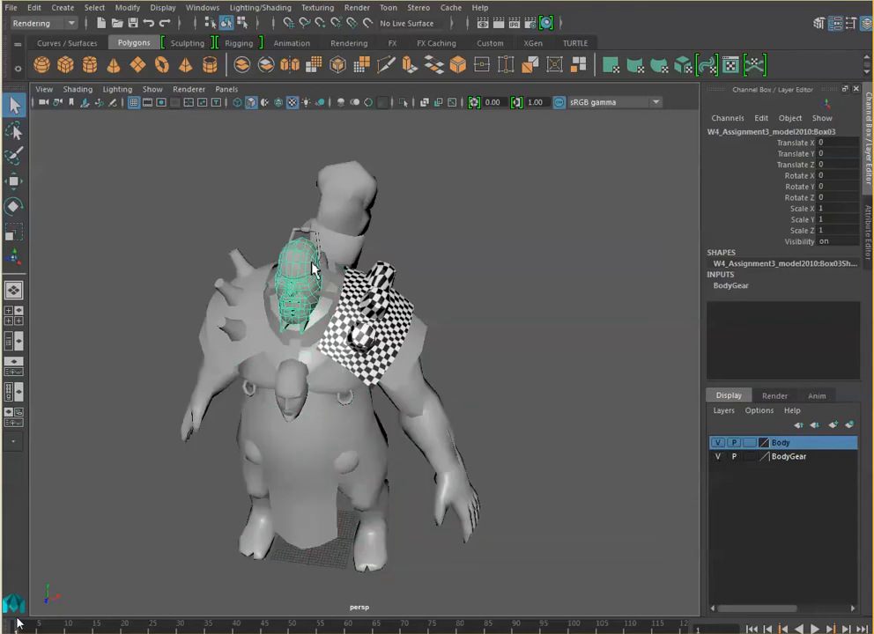
pyautogui.click(14, 182)
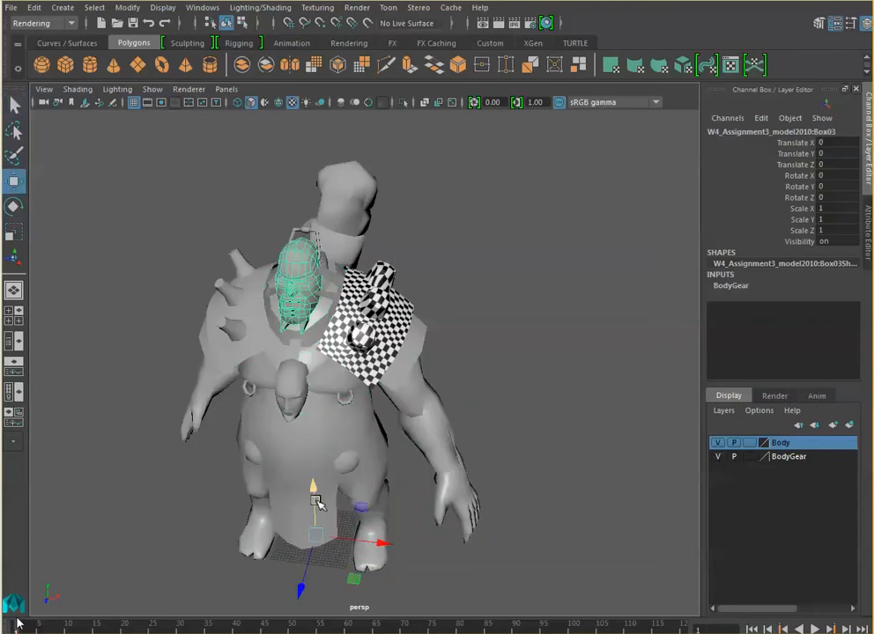
pyautogui.moveTo(315, 495); pyautogui.dragTo(311, 436)
pyautogui.click(299, 269)
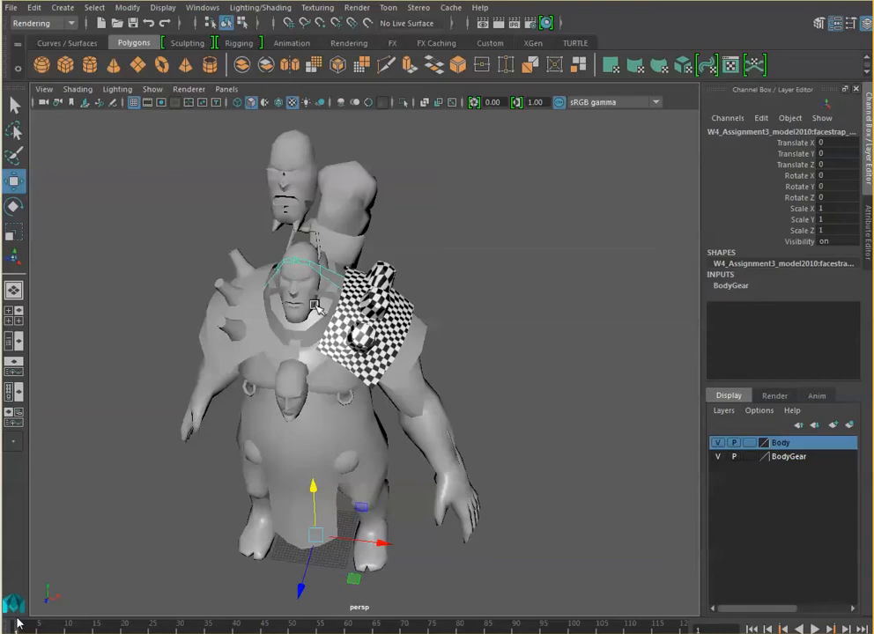
pyautogui.click(300, 282)
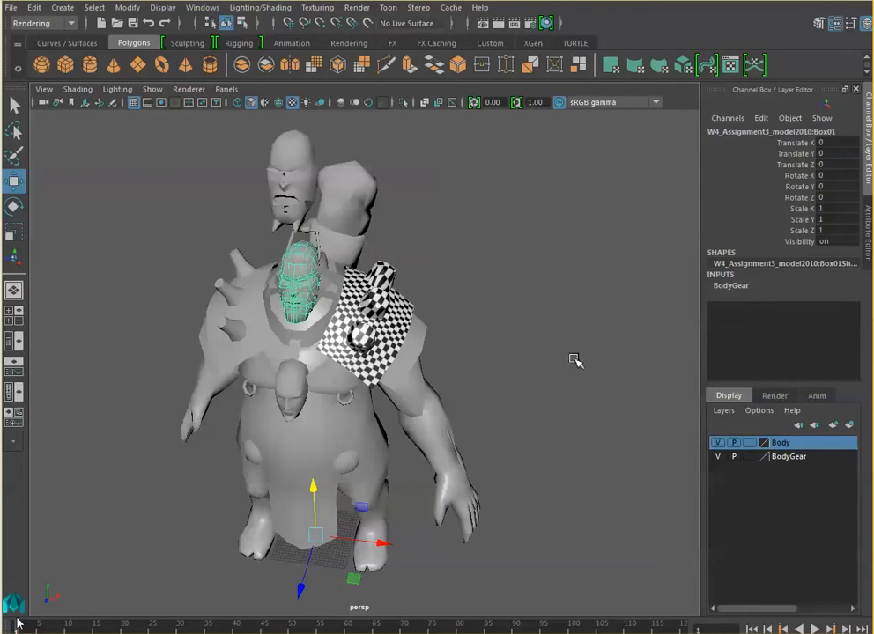
# Hide the BodyGear layer and apply automatic UV mapping to the body mesh with the UV Editor open beside the model
pyautogui.click(716, 458)
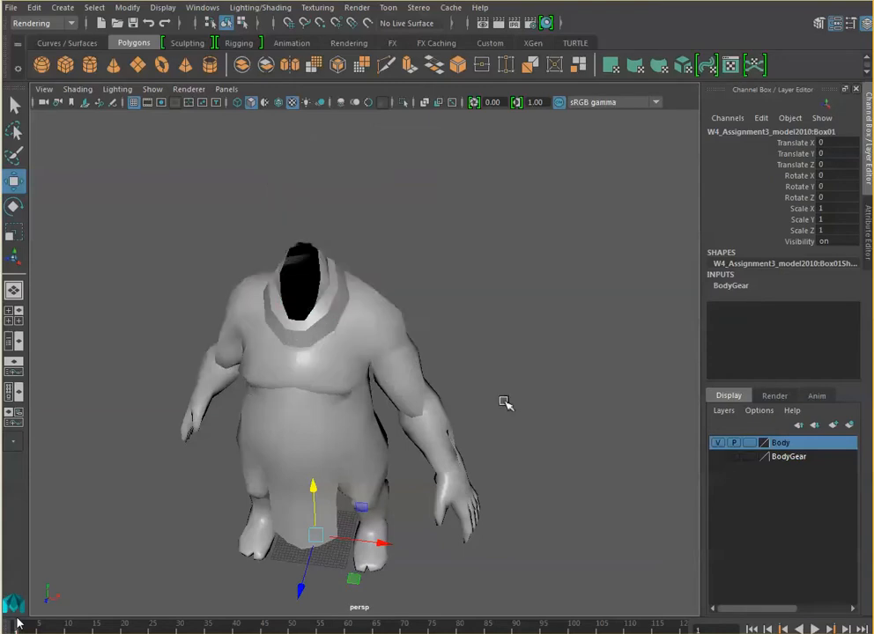
pyautogui.click(381, 429)
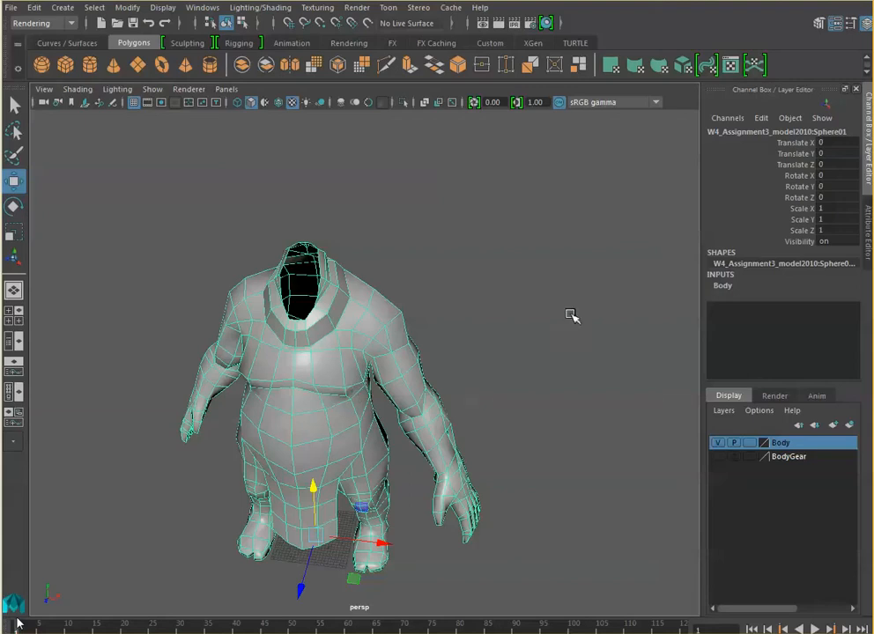
pyautogui.click(730, 65)
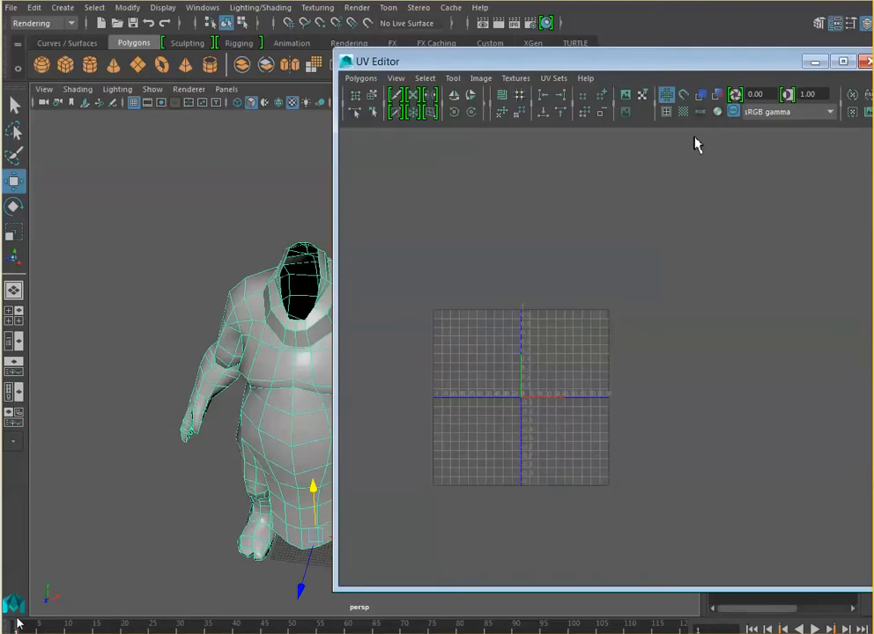
pyautogui.moveTo(585, 60); pyautogui.dragTo(702, 60)
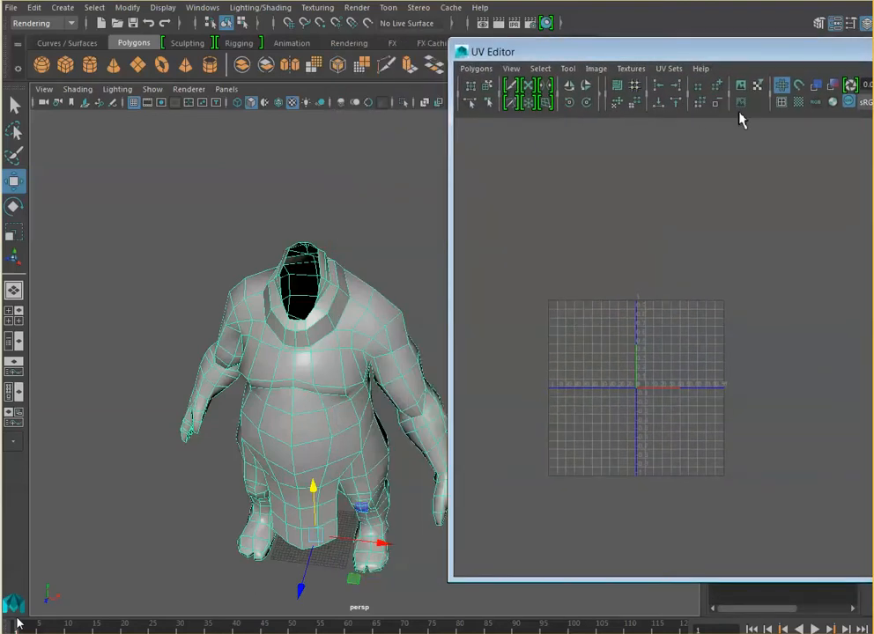
pyautogui.moveTo(719, 58); pyautogui.dragTo(725, 137)
pyautogui.click(687, 70)
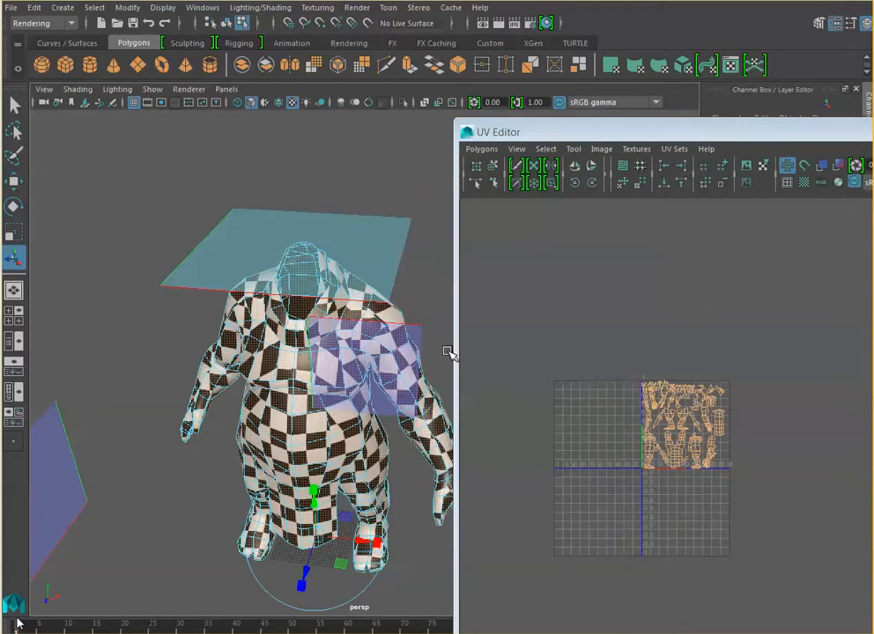
# Create a new Blinn material in the Hypershade and name it BodyMaterial
pyautogui.click(203, 8)
pyautogui.moveTo(216, 58)
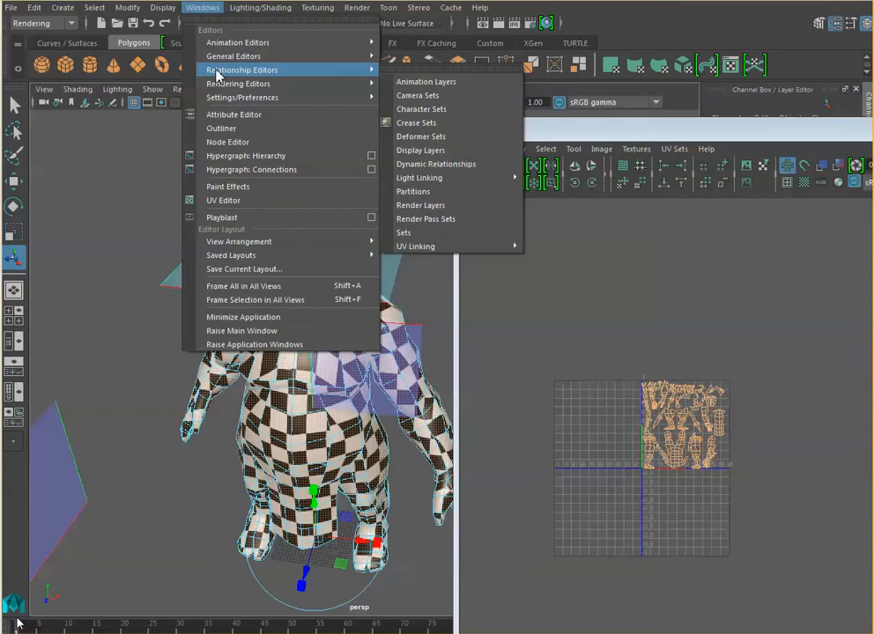
pyautogui.moveTo(216, 84)
pyautogui.click(406, 125)
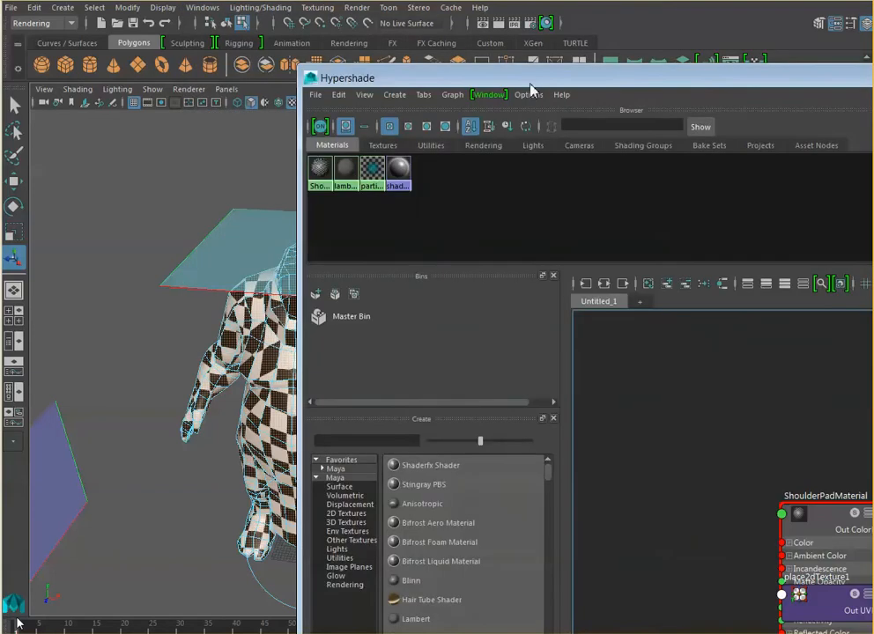
pyautogui.moveTo(530, 88); pyautogui.dragTo(682, 76)
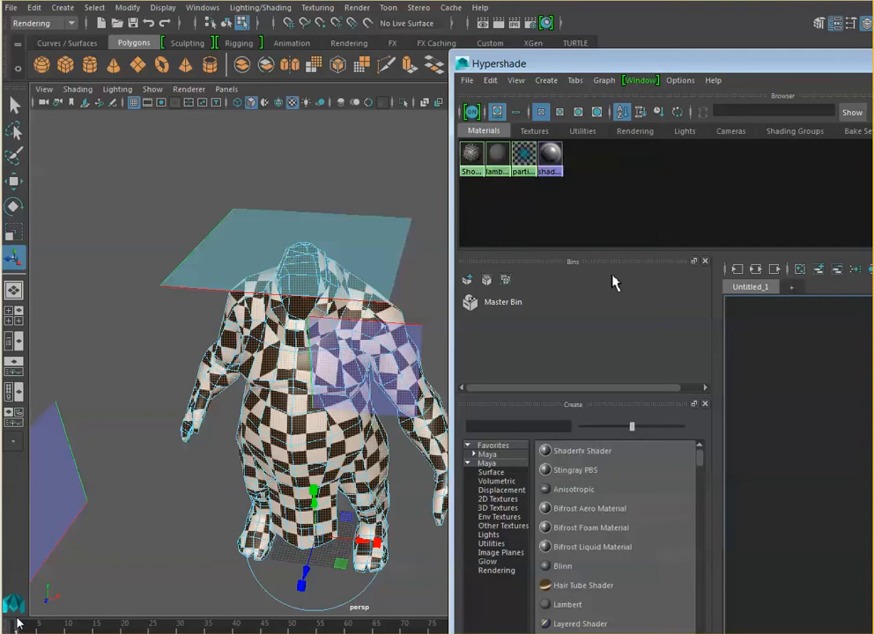
pyautogui.click(601, 568)
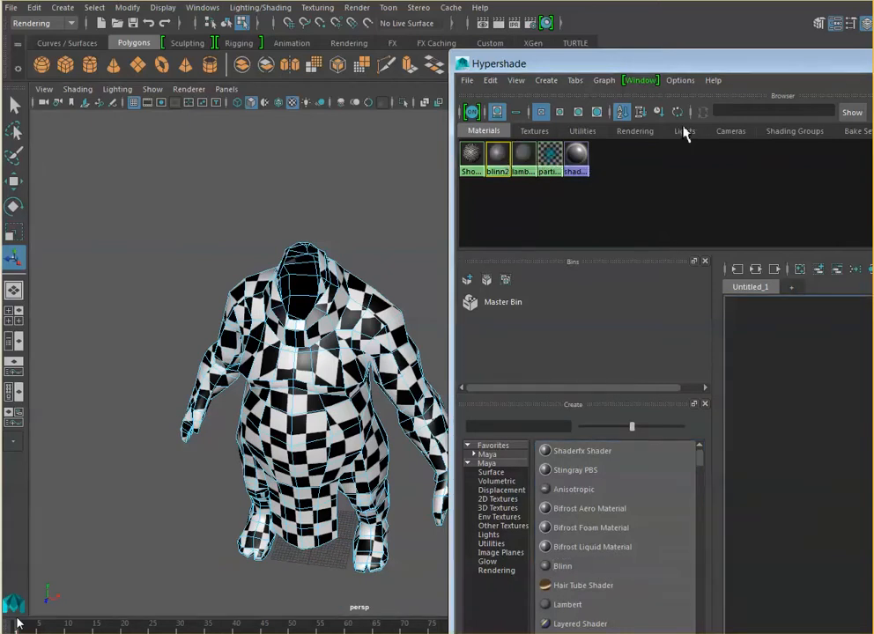
pyautogui.moveTo(767, 64); pyautogui.dragTo(328, 21)
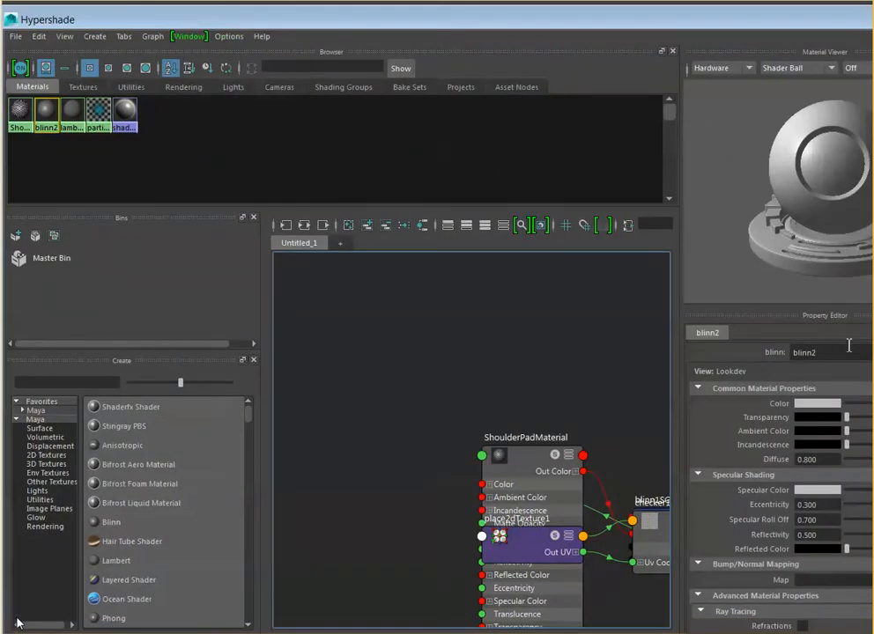
pyautogui.write('BodyMaterial')
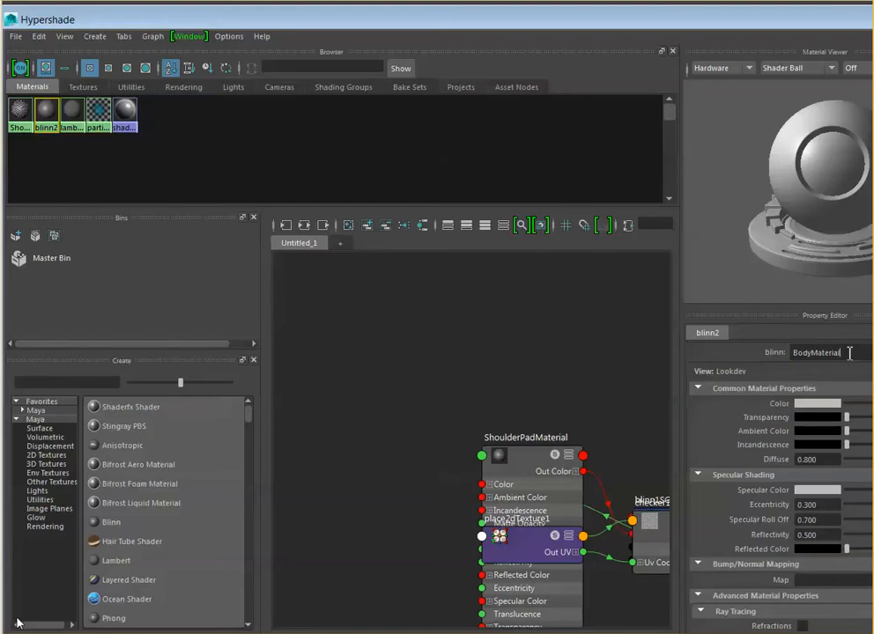
# Select the whole body mesh in object mode and assign BodyMaterial to it
pyautogui.moveTo(634, 19); pyautogui.dragTo(828, 17)
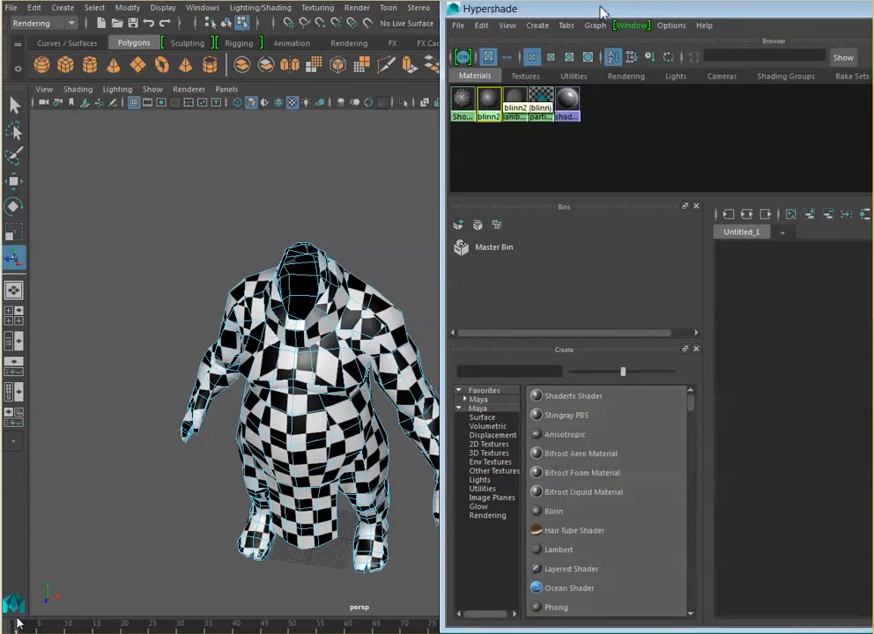
pyautogui.moveTo(606, 8); pyautogui.dragTo(604, 14)
pyautogui.moveTo(460, 104); pyautogui.dragTo(364, 354, button='middle')
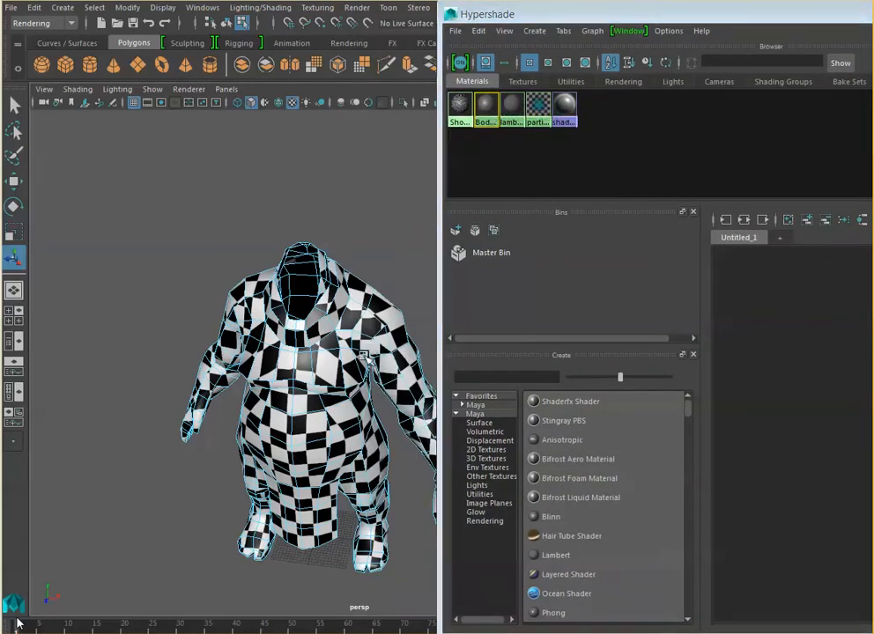
pyautogui.moveTo(361, 314); pyautogui.dragTo(423, 302, button='right')
pyautogui.click(370, 312)
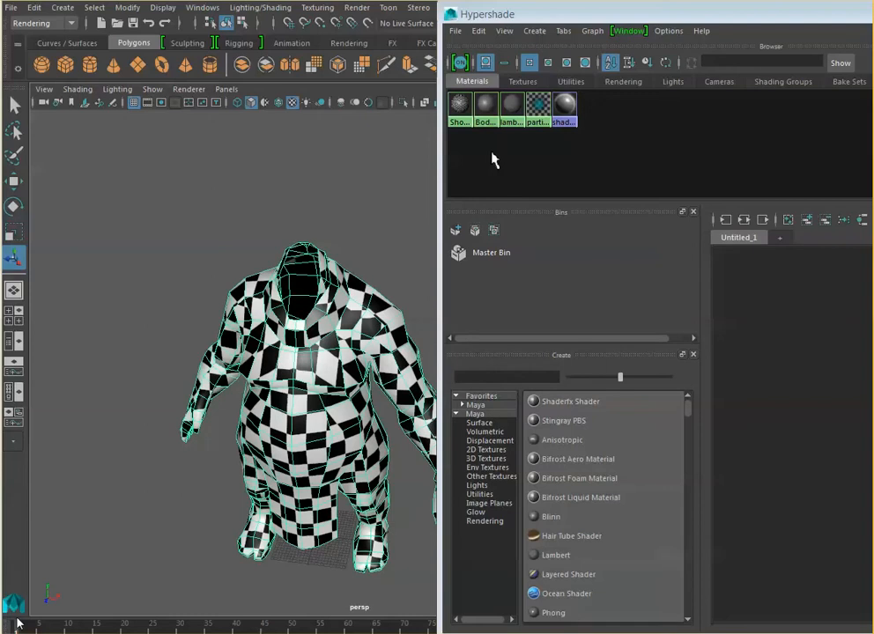
pyautogui.rightClick(488, 112)
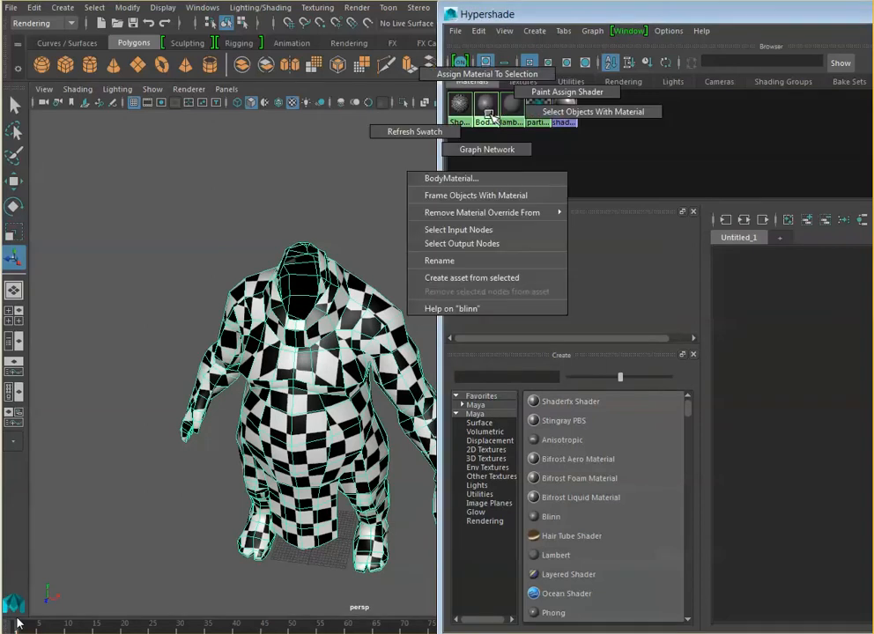
pyautogui.moveTo(491, 115); pyautogui.dragTo(489, 79, button='right')
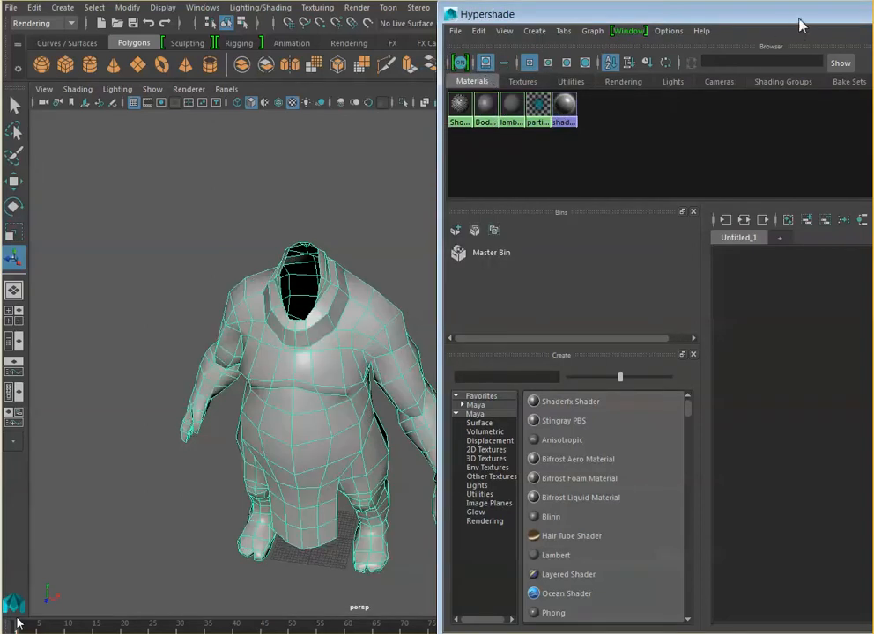
# Set the Repeat UV of ShoulderPadMaterial's checker texture to 50 by 50 and close the Hypershade
pyautogui.moveTo(800, 24); pyautogui.dragTo(236, 31)
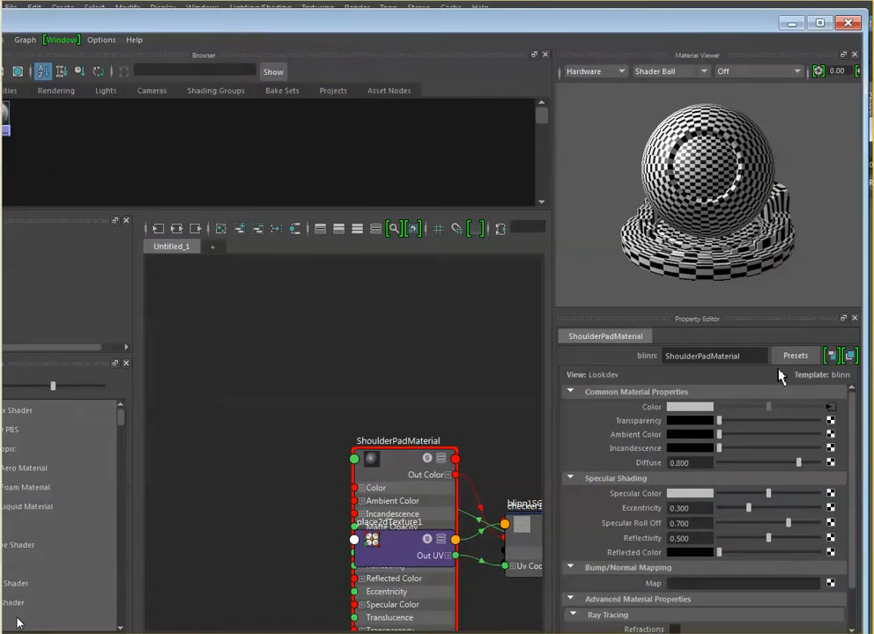
pyautogui.click(831, 409)
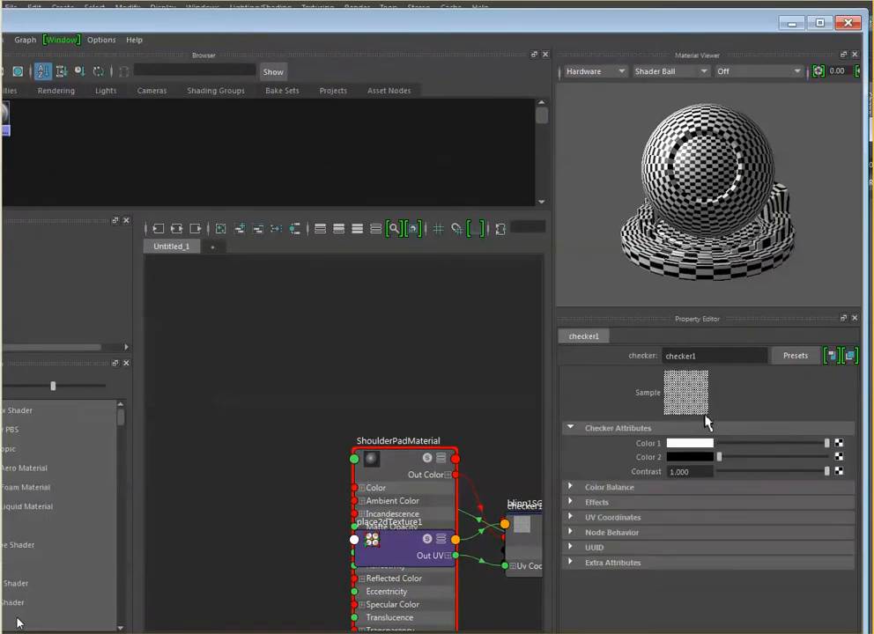
pyautogui.click(647, 518)
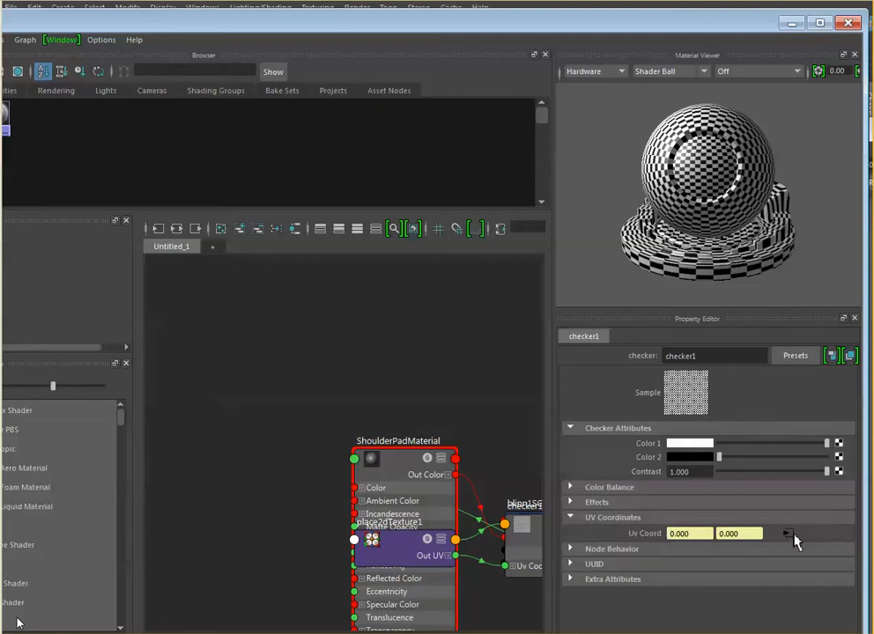
pyautogui.click(787, 534)
pyautogui.moveTo(705, 494); pyautogui.dragTo(659, 497)
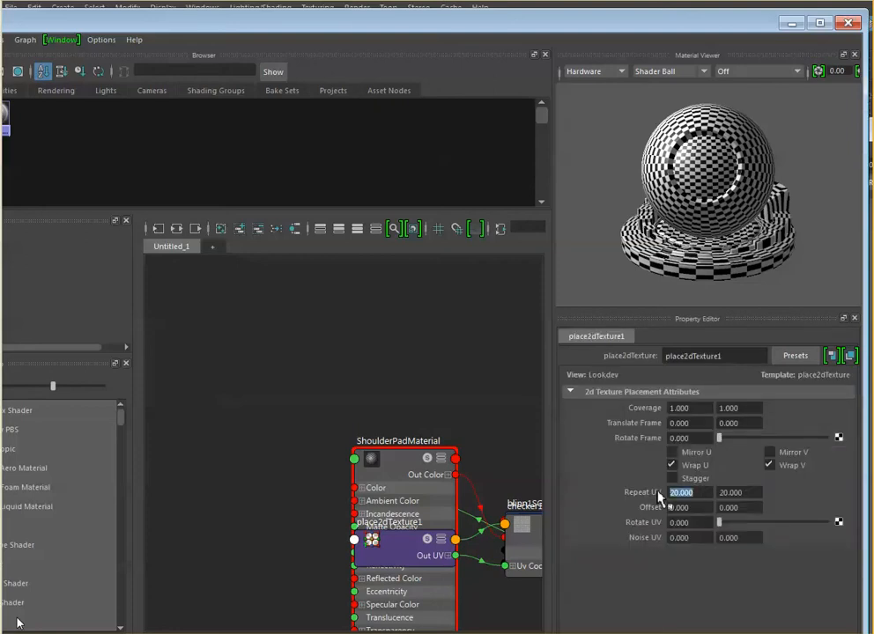
pyautogui.write('50')
pyautogui.press('Tab')
pyautogui.write('50')
pyautogui.press('Tab')
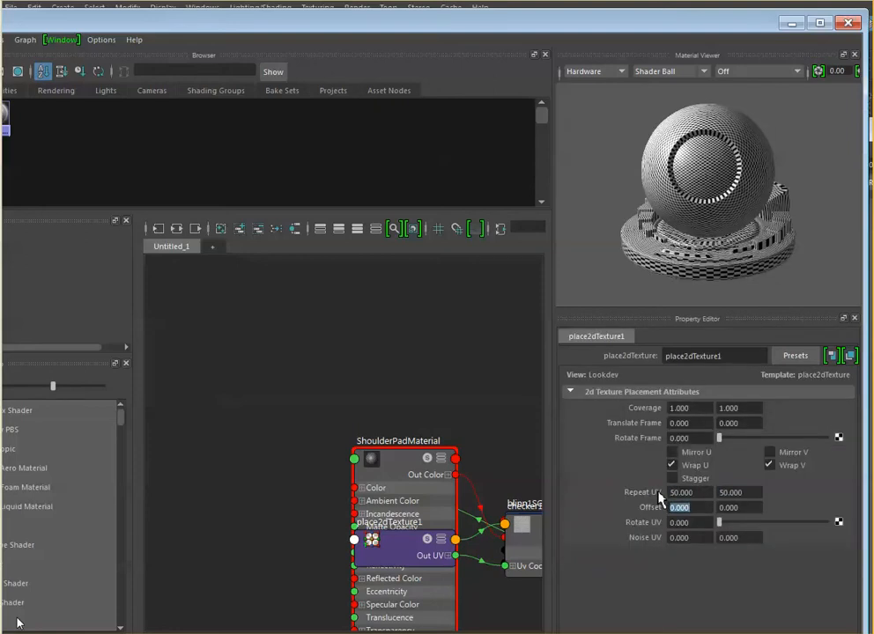
pyautogui.click(847, 22)
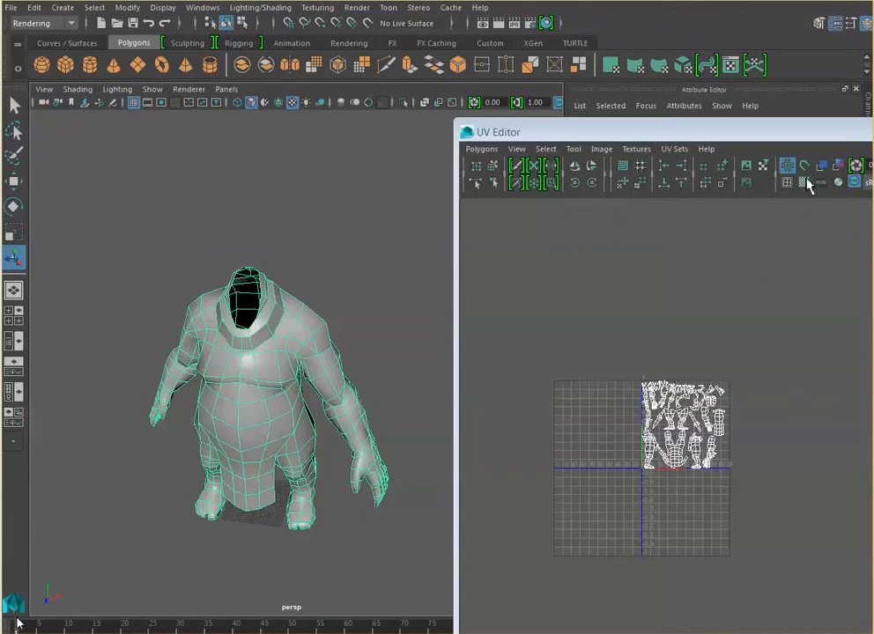
pyautogui.click(747, 167)
pyautogui.click(749, 171)
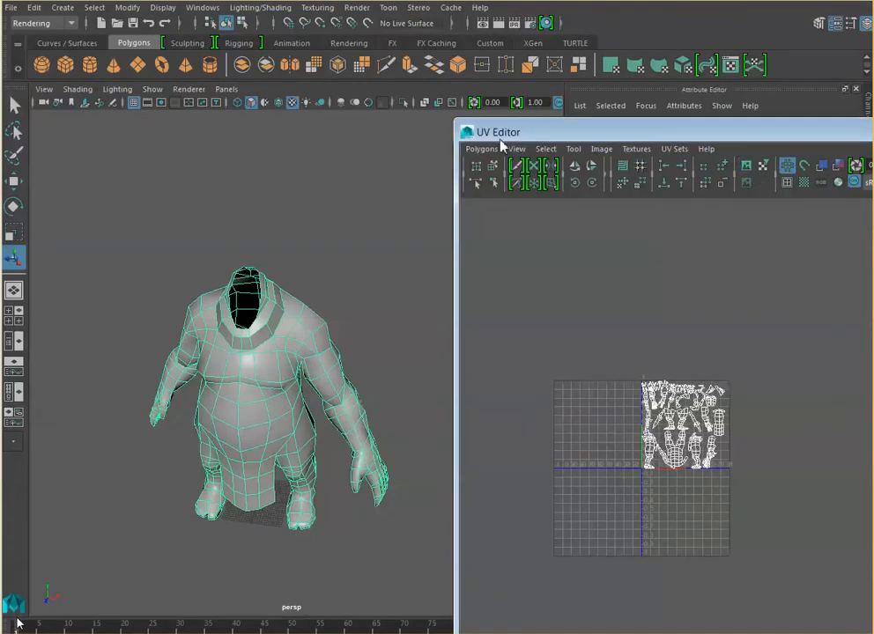
pyautogui.moveTo(489, 136); pyautogui.dragTo(526, 117)
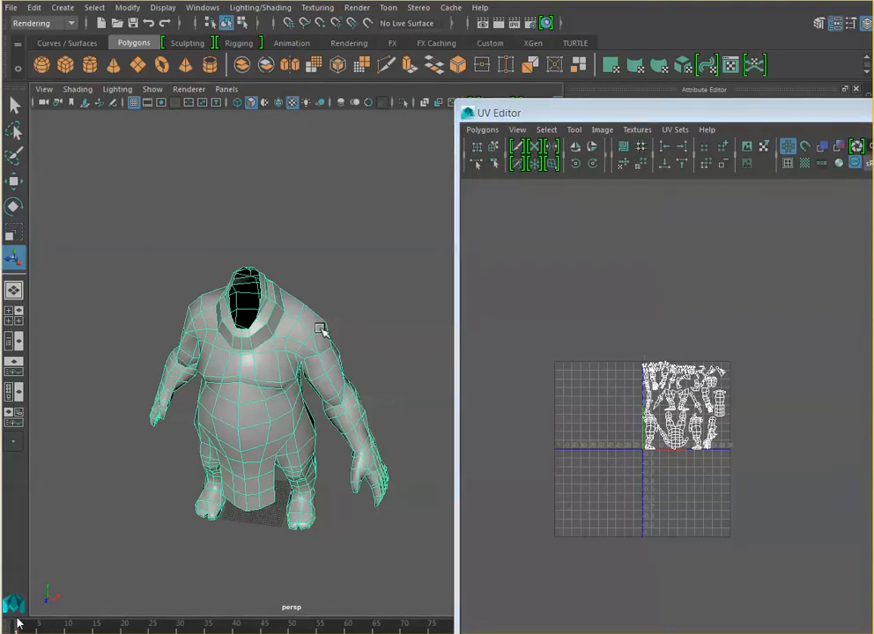
# Reopen the Hypershade and connect a Checker texture to the Color of BodyMaterial
pyautogui.click(210, 10)
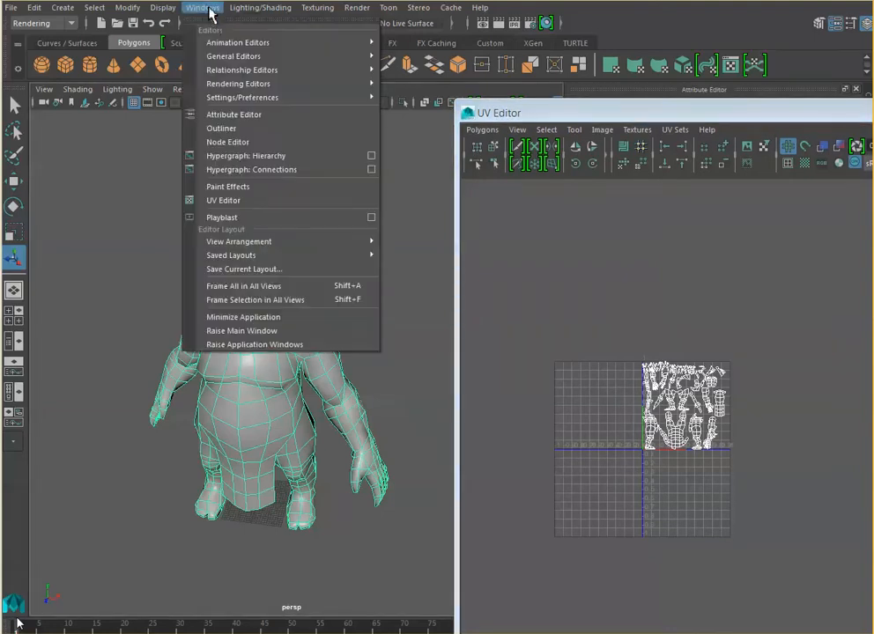
pyautogui.moveTo(368, 83)
pyautogui.click(402, 123)
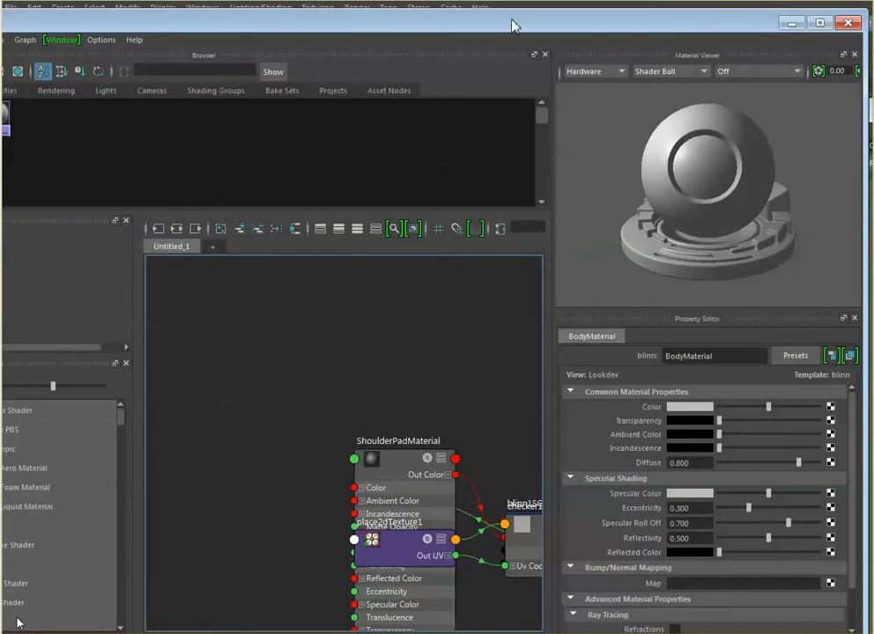
pyautogui.click(830, 407)
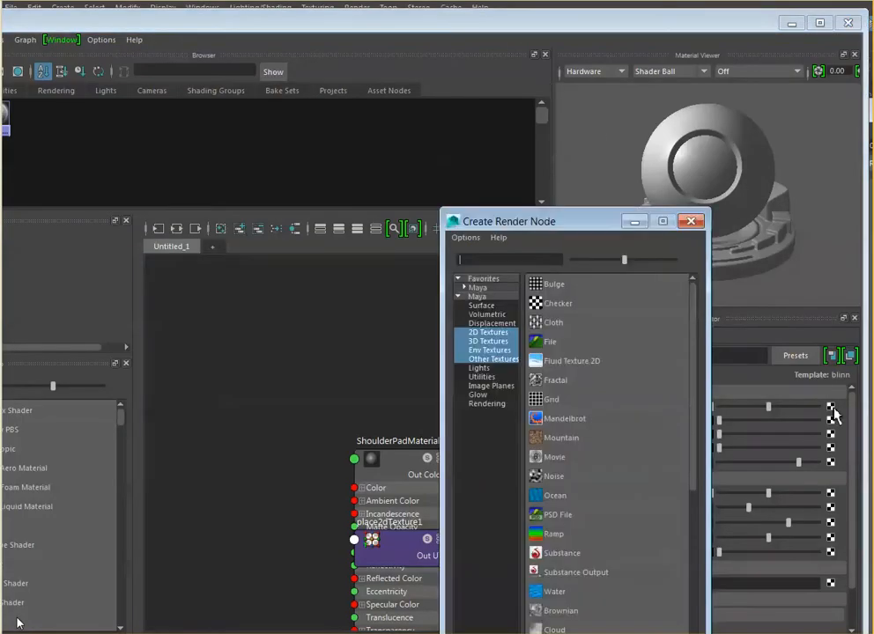
pyautogui.click(564, 303)
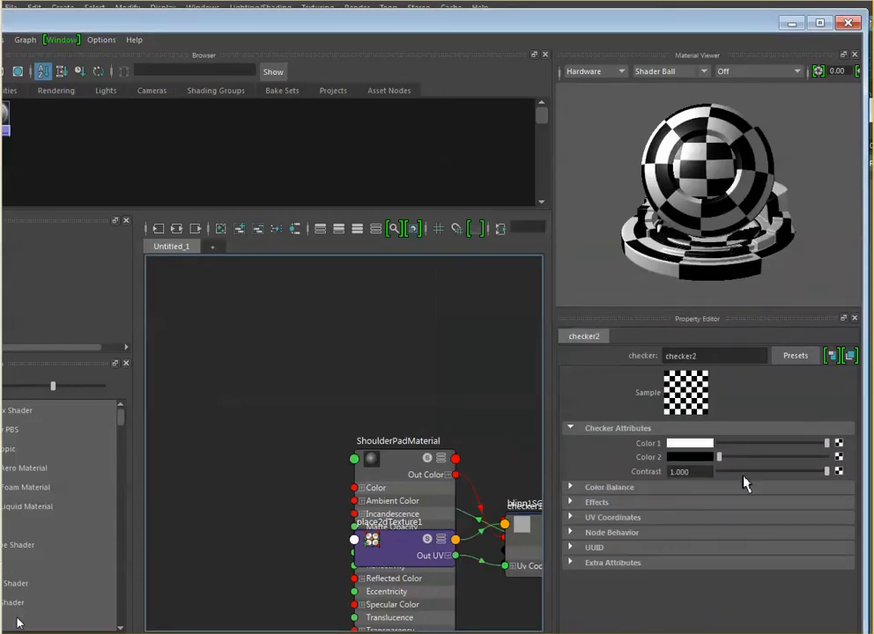
# Set the Repeat UV of BodyMaterial's checker texture to 50 by 50 and clear the Hypershade from view
pyautogui.click(629, 520)
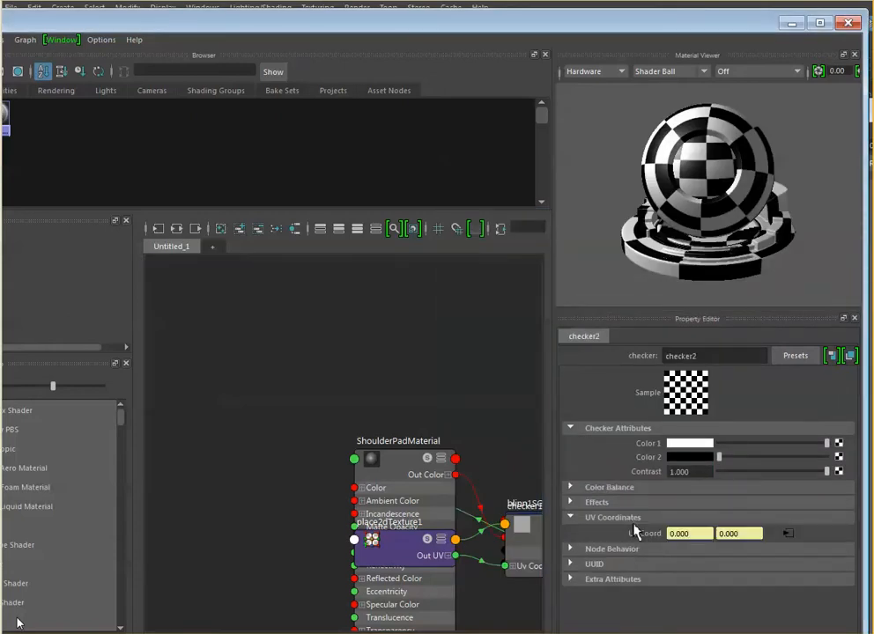
pyautogui.click(788, 533)
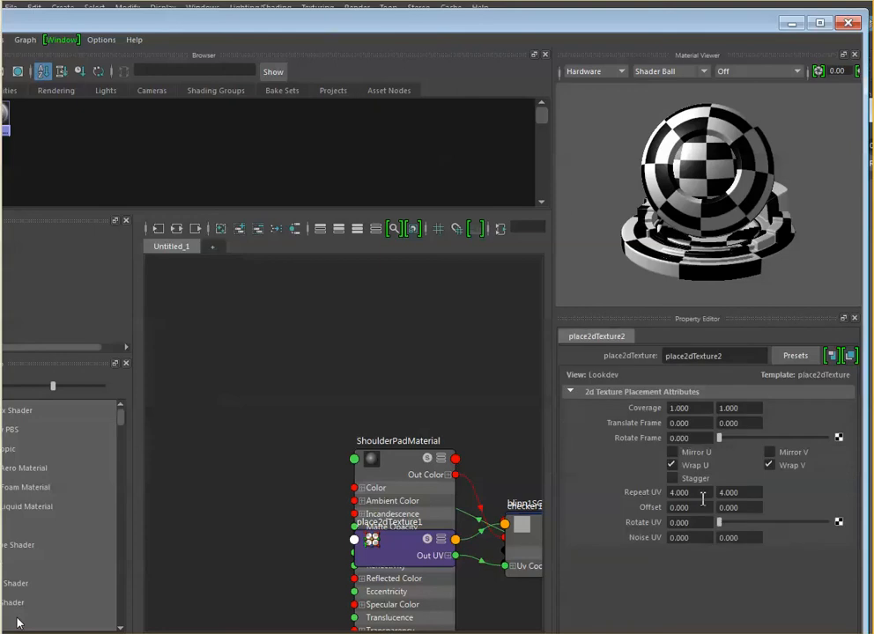
pyautogui.moveTo(702, 497); pyautogui.dragTo(646, 487)
pyautogui.write('50')
pyautogui.press('Tab')
pyautogui.write('50')
pyautogui.press('Tab')
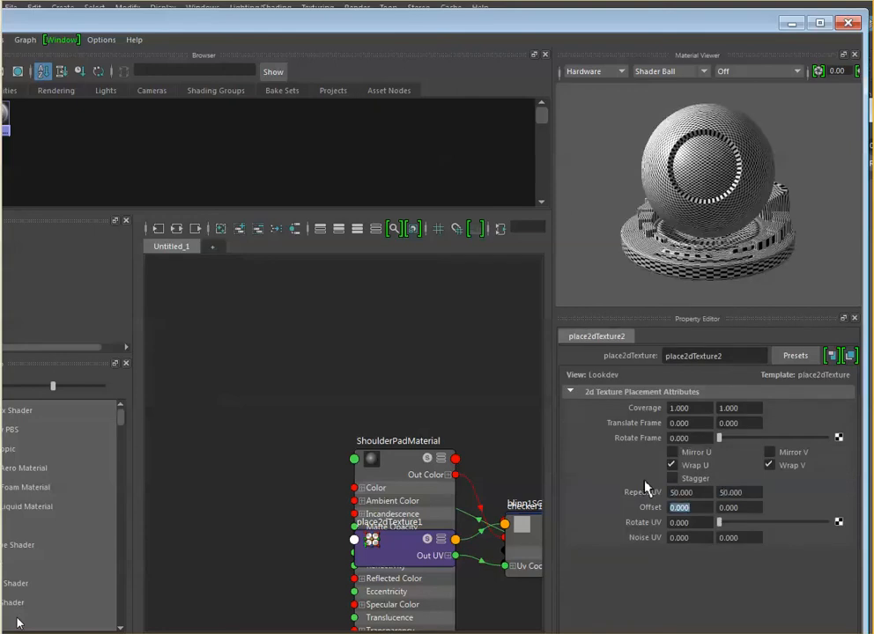
pyautogui.moveTo(726, 17); pyautogui.dragTo(873, 40)
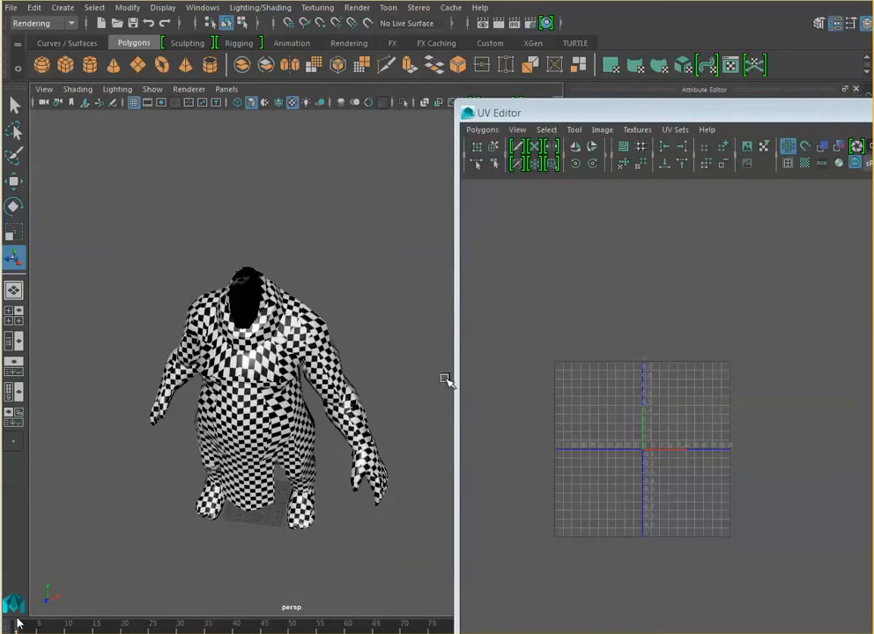
# Reselect the body mesh and select the faces of the small UV shells in the top row of its UV layout
pyautogui.click(246, 290)
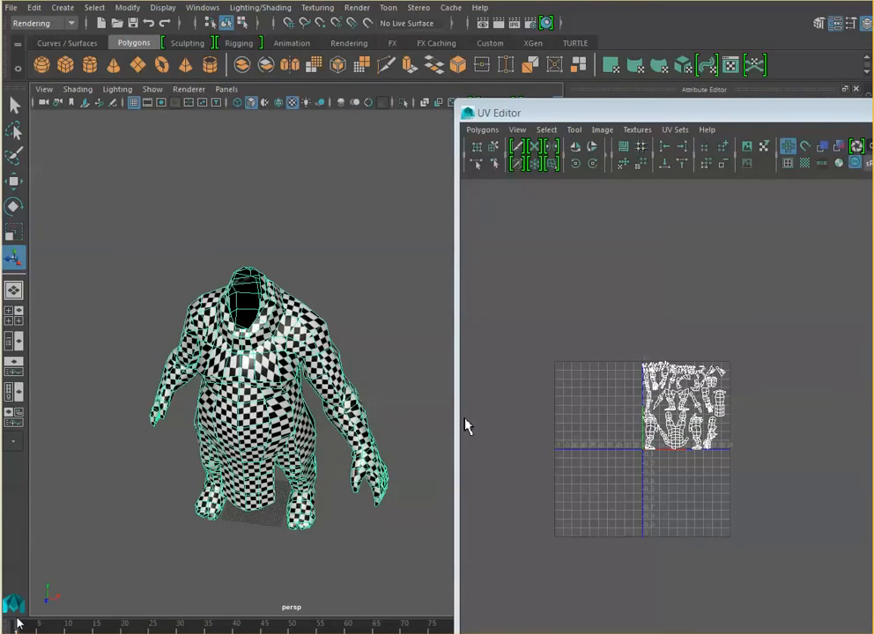
pyautogui.scroll(3, 735, 435)
pyautogui.scroll(1, 735, 435)
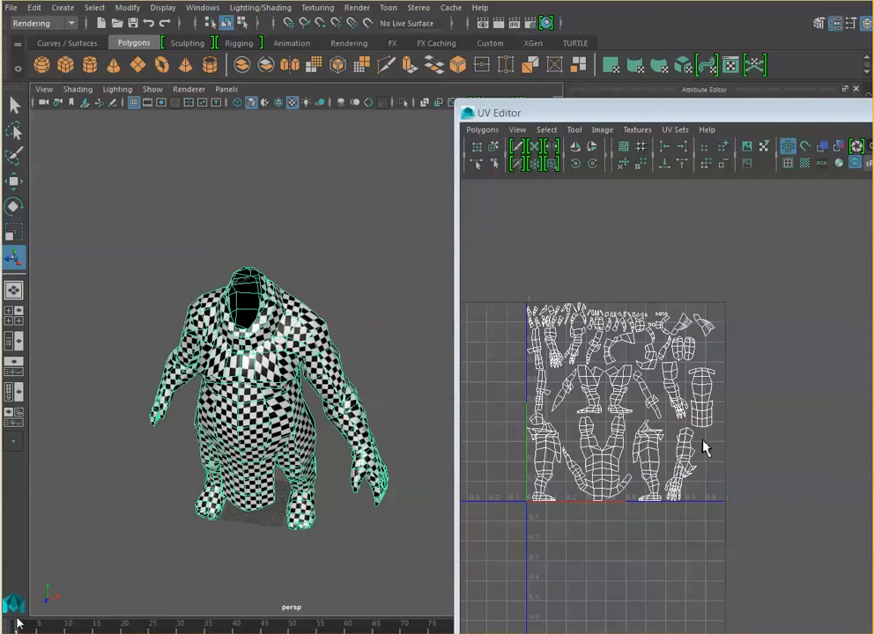
pyautogui.scroll(3, 734, 459)
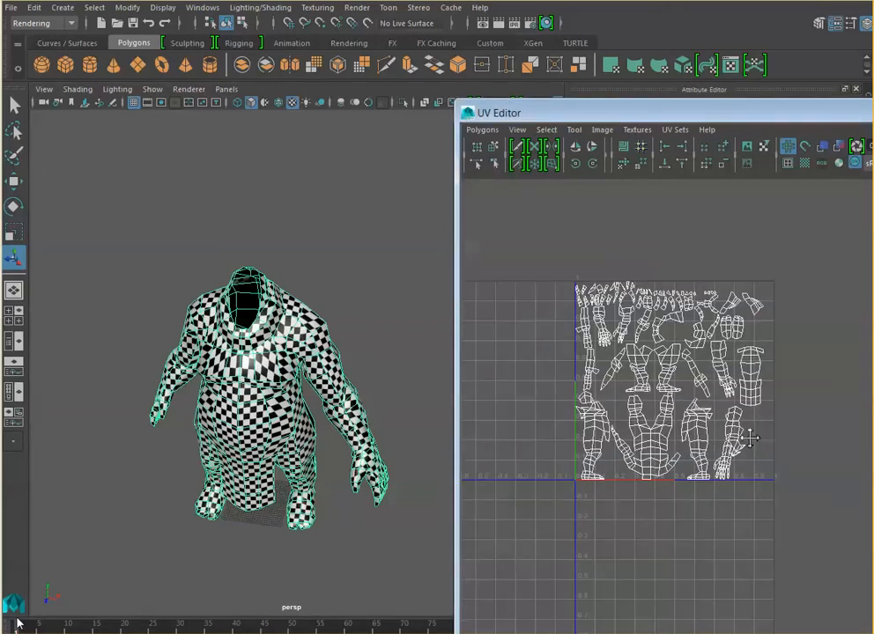
pyautogui.keyDown('alt'); pyautogui.moveTo(721, 451); pyautogui.dragTo(763, 445, button='middle'); pyautogui.keyUp('alt')
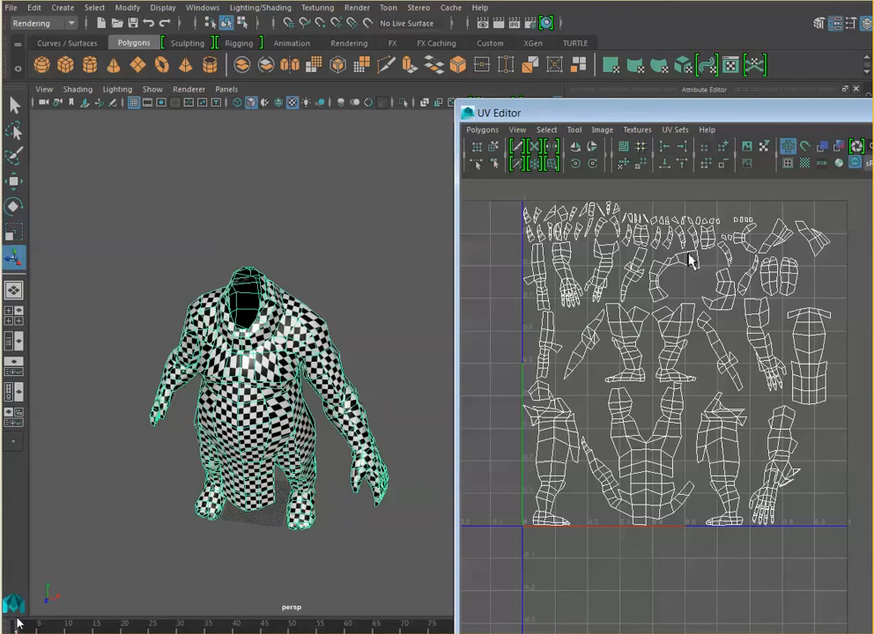
pyautogui.moveTo(511, 195); pyautogui.dragTo(767, 234)
pyautogui.moveTo(561, 247); pyautogui.dragTo(608, 240, button='right')
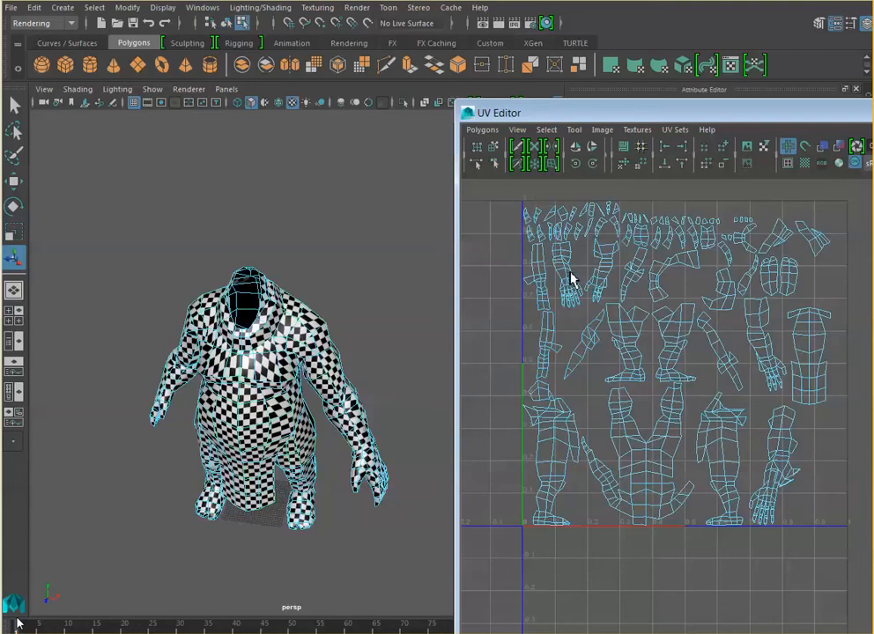
pyautogui.moveTo(508, 196); pyautogui.dragTo(768, 234)
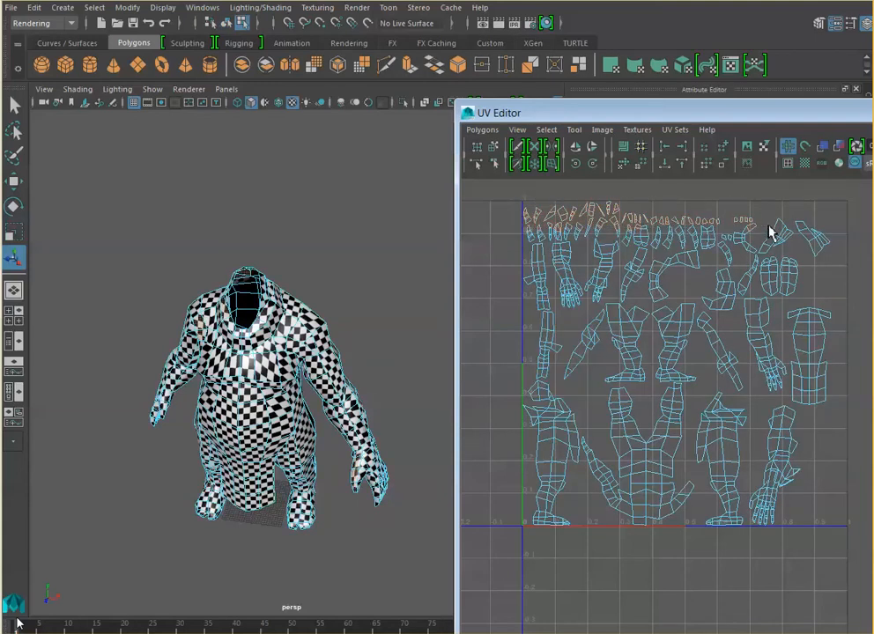
# Turn off texture display in the viewport to show the selected faces on the plain grey body
pyautogui.keyDown('alt'); pyautogui.moveTo(309, 423); pyautogui.dragTo(221, 336); pyautogui.keyUp('alt')
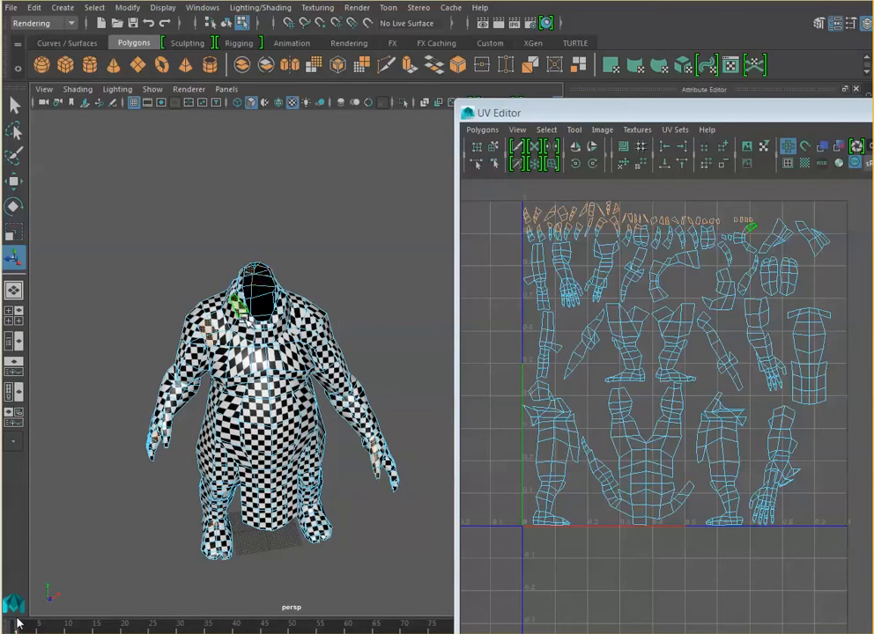
pyautogui.click(293, 103)
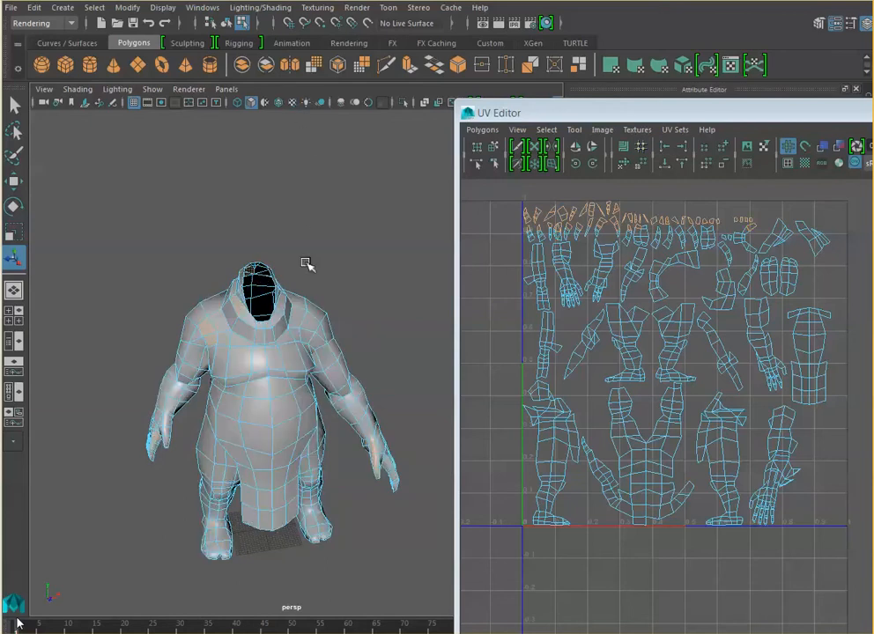
pyautogui.scroll(2, 278, 334)
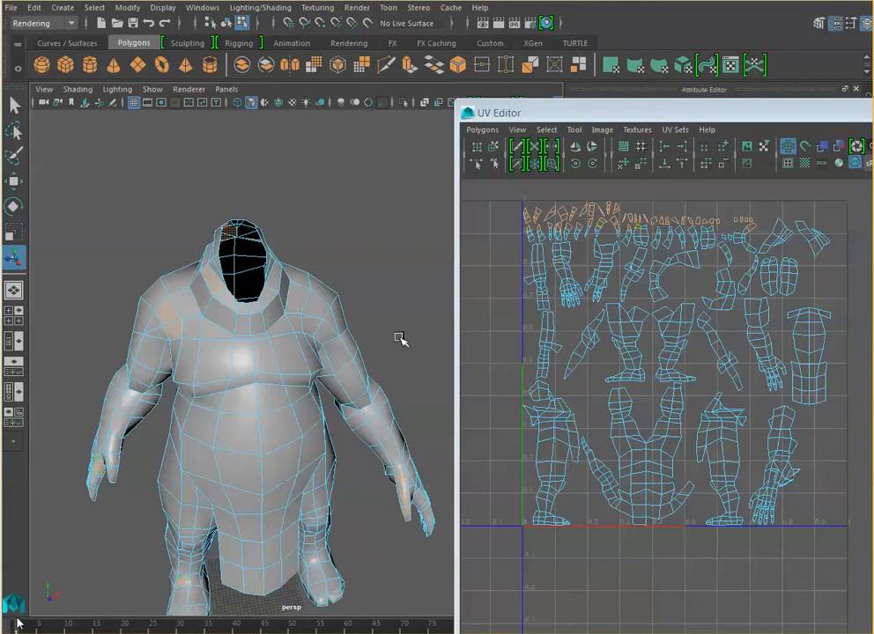
# Examine from the front and side how the belly and front flap faces correspond to shells in the UV layout
pyautogui.moveTo(694, 123); pyautogui.dragTo(688, 116)
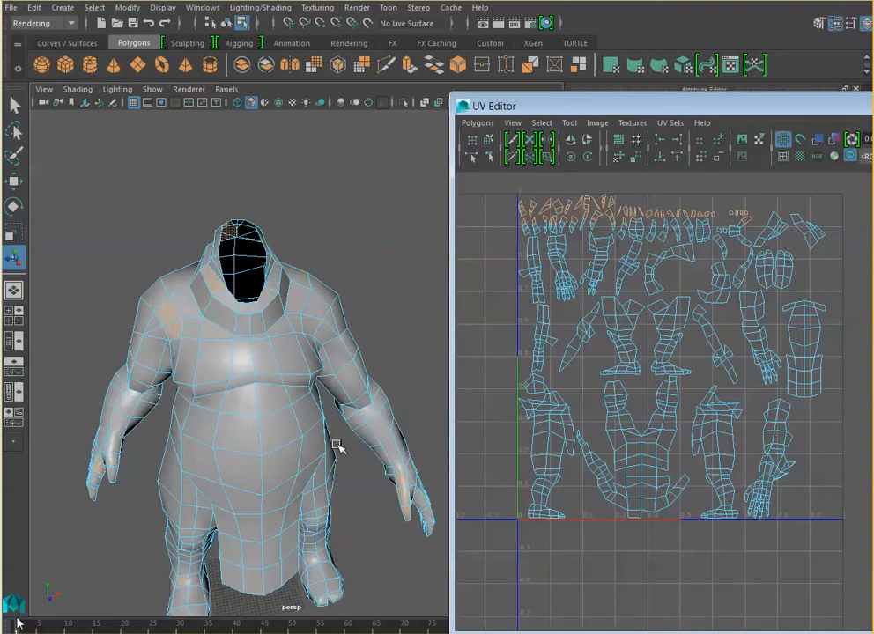
pyautogui.keyDown('alt'); pyautogui.moveTo(337, 447); pyautogui.dragTo(289, 377); pyautogui.keyUp('alt')
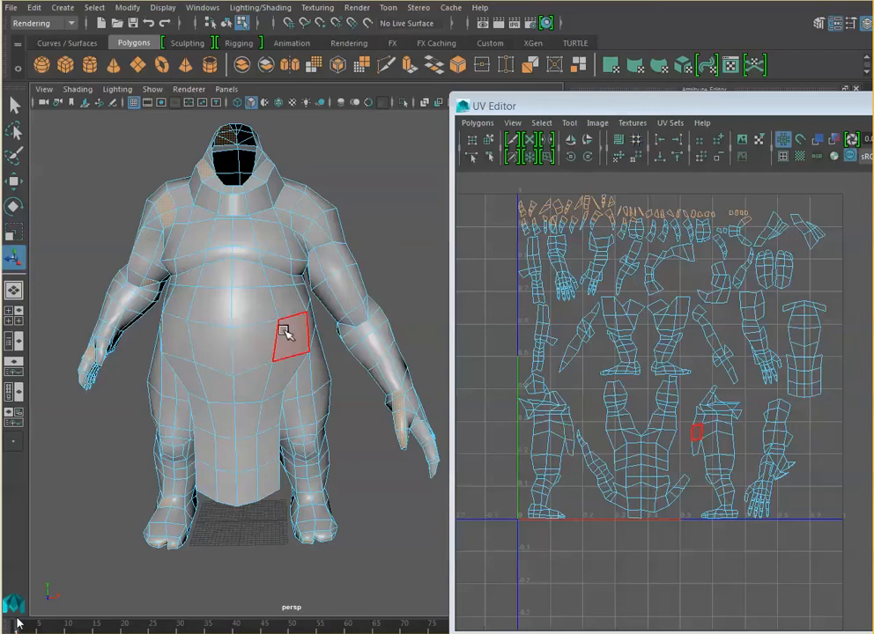
pyautogui.moveTo(284, 332)
pyautogui.keyDown('alt'); pyautogui.mouseDown()
pyautogui.moveTo(211, 313)
pyautogui.moveTo(283, 322)
pyautogui.mouseUp(); pyautogui.keyUp('alt')
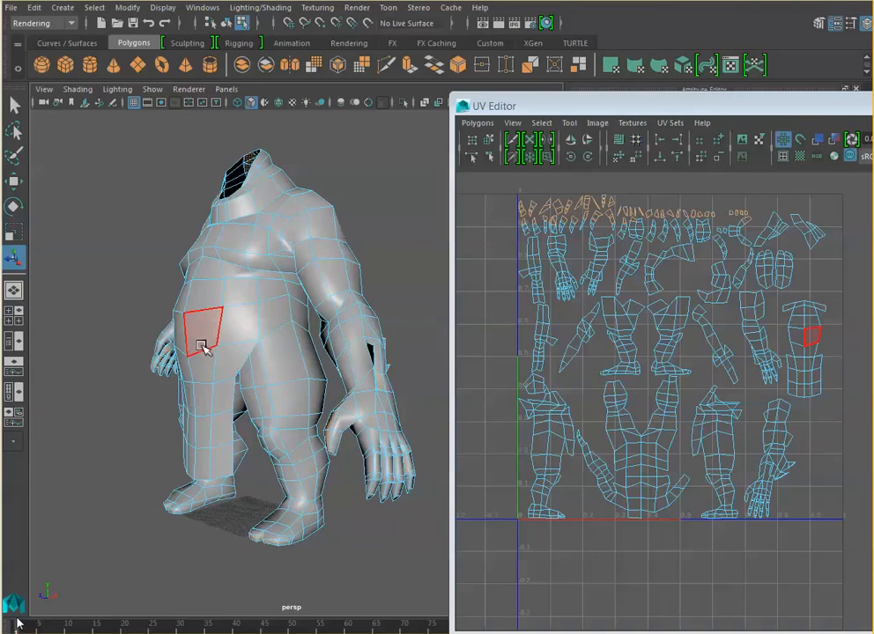
pyautogui.keyDown('alt'); pyautogui.moveTo(201, 345); pyautogui.dragTo(265, 451); pyautogui.keyUp('alt')
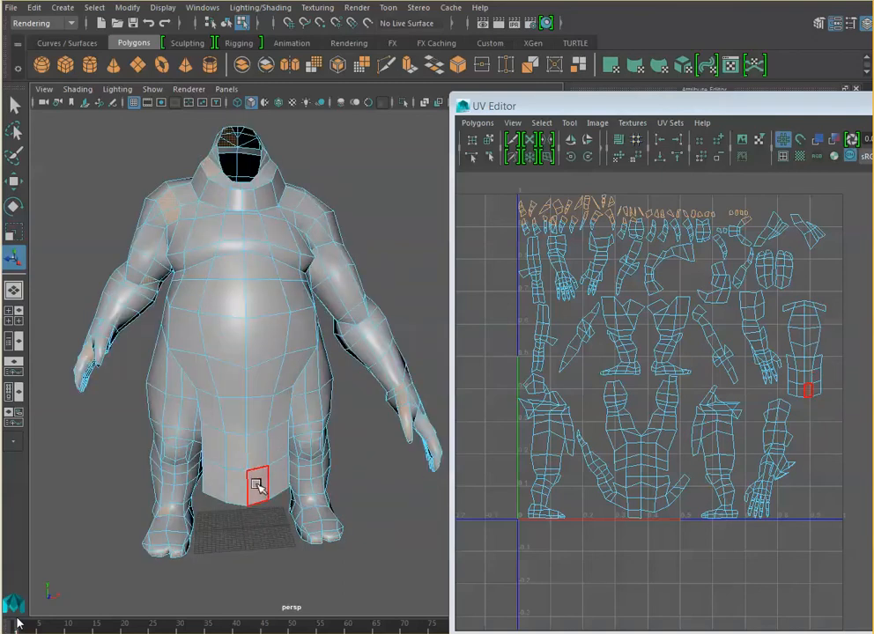
pyautogui.moveTo(257, 485); pyautogui.dragTo(253, 362, button='right')
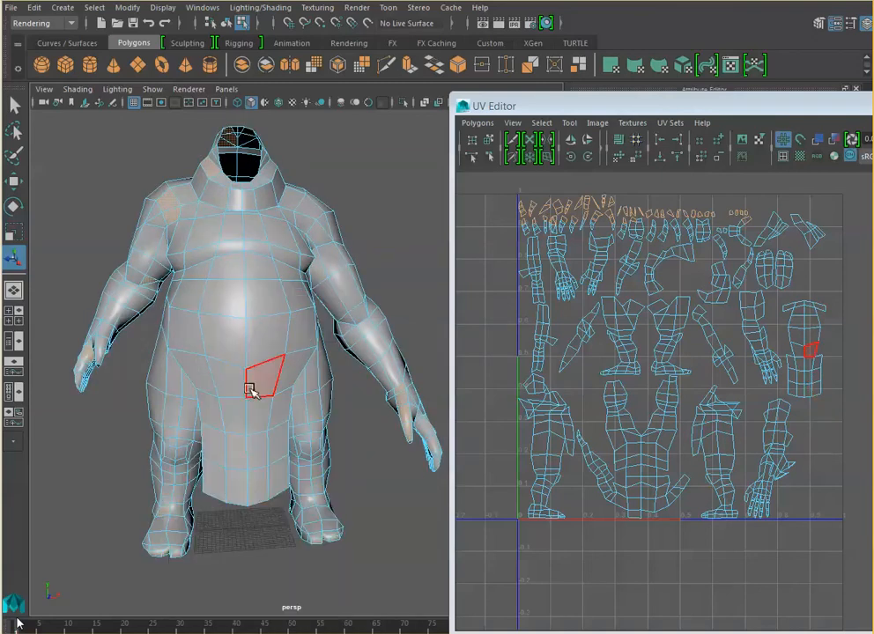
# Select the faces of the body's front flap row by row, from its lower hem up toward the belly
pyautogui.click(218, 481)
pyautogui.keyDown('shift'); pyautogui.click(240, 491); pyautogui.keyUp('shift')
pyautogui.keyDown('shift'); pyautogui.click(264, 490); pyautogui.keyUp('shift')
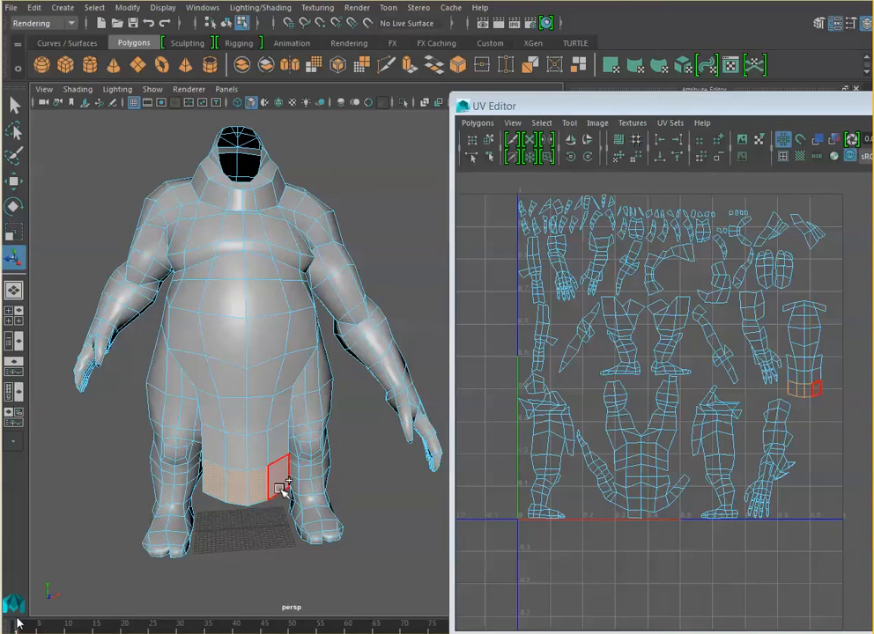
pyautogui.keyDown('shift'); pyautogui.click(279, 485); pyautogui.keyUp('shift')
pyautogui.keyDown('shift'); pyautogui.click(277, 461); pyautogui.keyUp('shift')
pyautogui.keyDown('shift'); pyautogui.click(257, 460); pyautogui.keyUp('shift')
pyautogui.keyDown('shift'); pyautogui.click(234, 456); pyautogui.keyUp('shift')
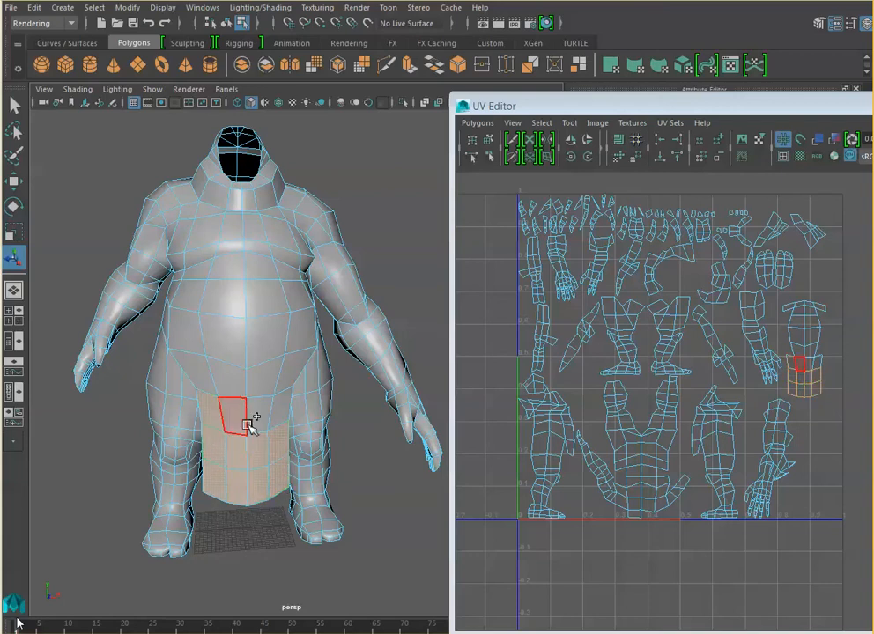
pyautogui.keyDown('shift'); pyautogui.click(245, 416); pyautogui.keyUp('shift')
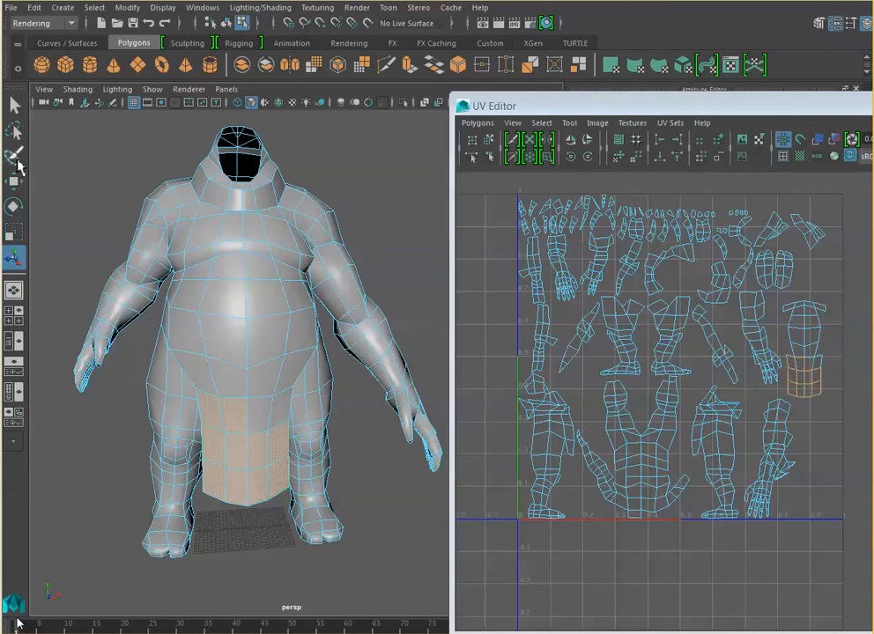
# Extend the face selection with the Paint Selection Tool to the lower belly faces and the side faces joining the flap to the hips
pyautogui.click(15, 159)
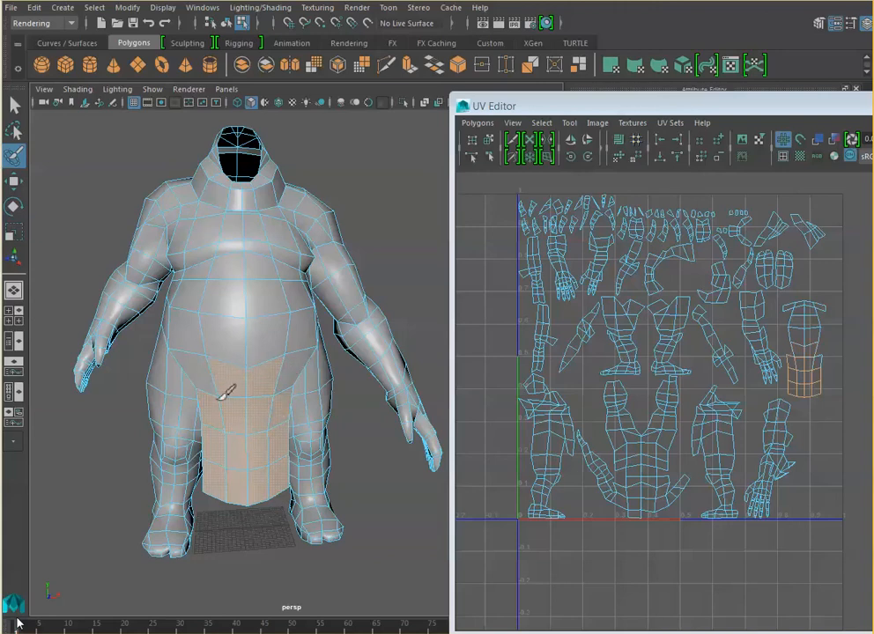
pyautogui.moveTo(195, 370); pyautogui.dragTo(217, 377)
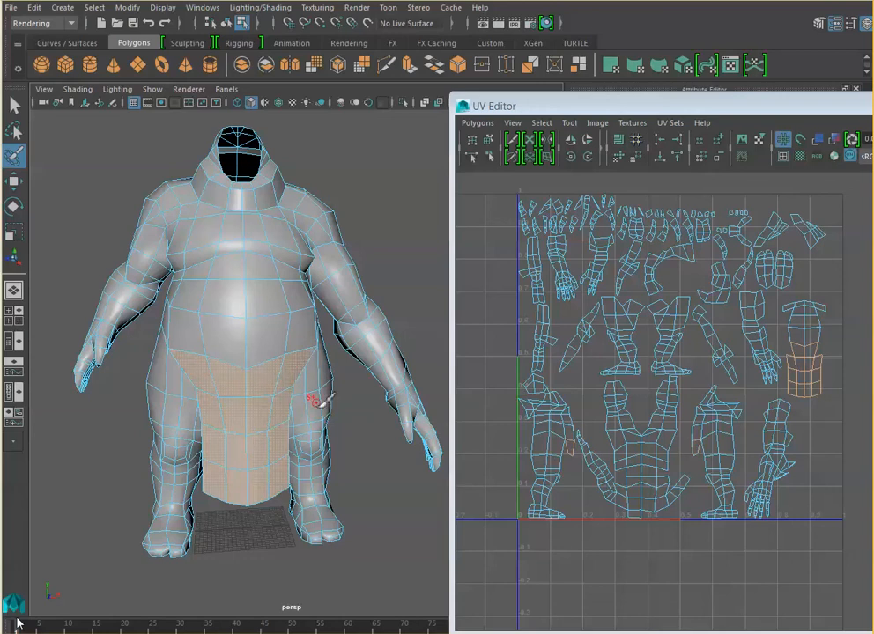
pyautogui.keyDown('alt'); pyautogui.moveTo(318, 366); pyautogui.dragTo(462, 376); pyautogui.keyUp('alt')
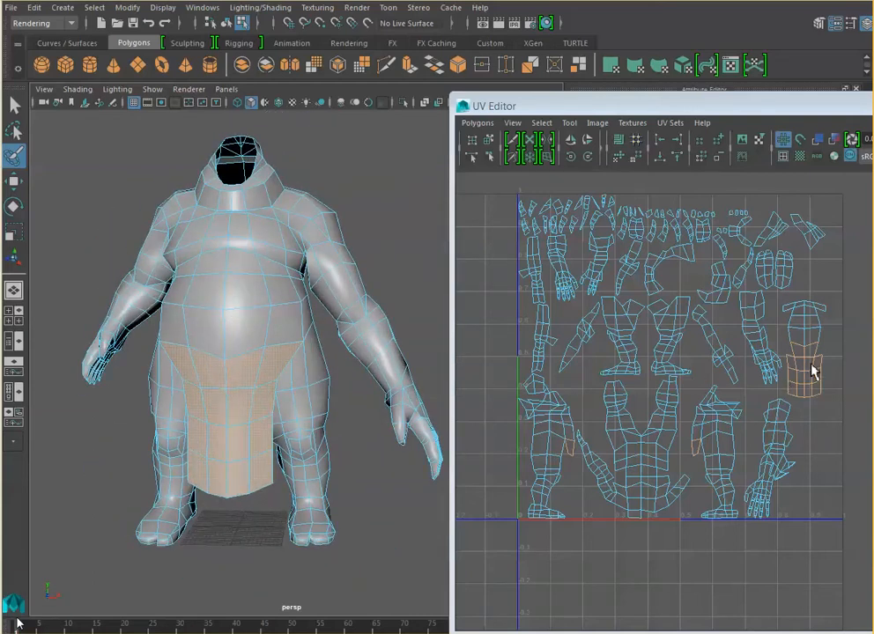